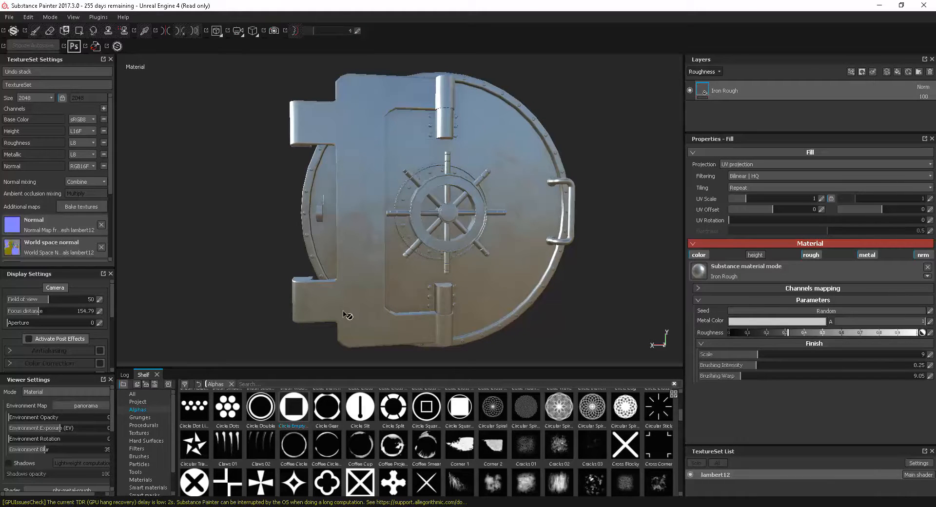
Step: Add a new paint layer above Iron Rough and choose the Cross Forbidden Full alpha for the brush
{"action": "left_click_drag", "start_coordinate": [481, 238], "coordinate": [510, 234], "text": "alt"}
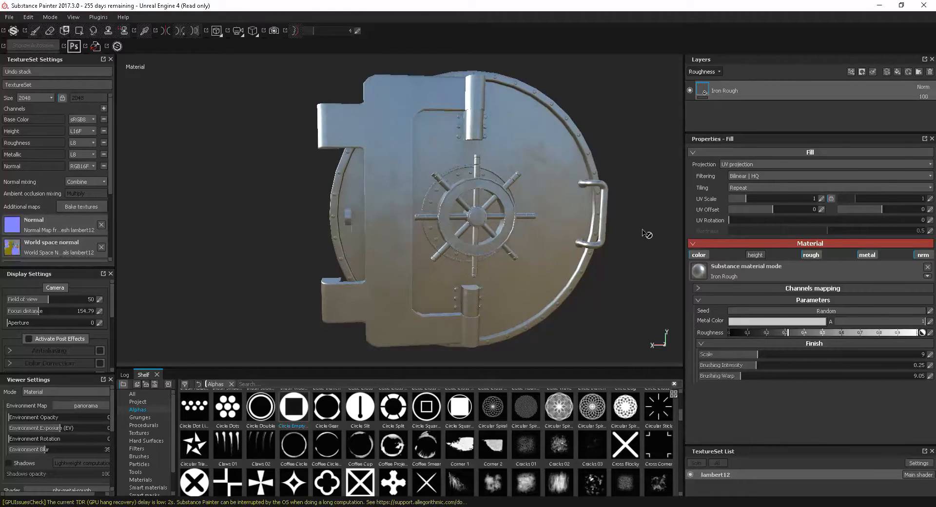
{"action": "left_click", "coordinate": [886, 70]}
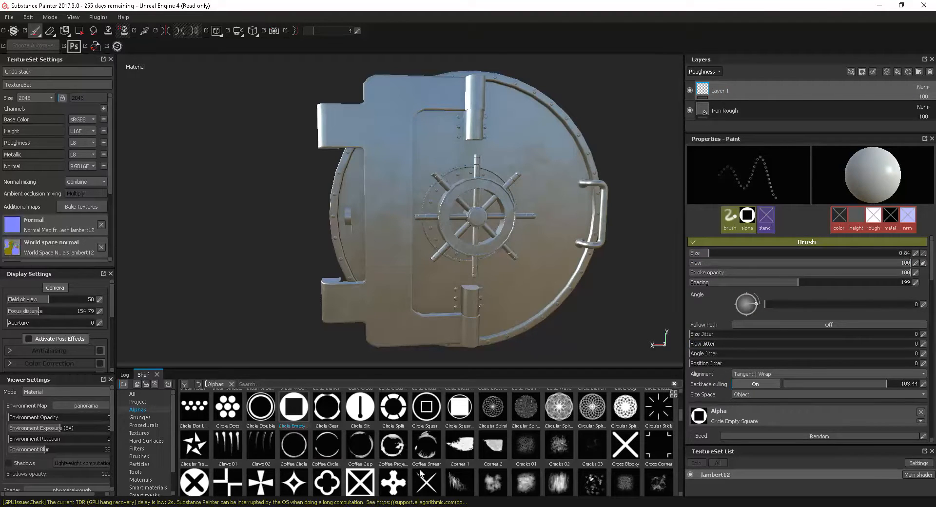
{"action": "left_click", "coordinate": [196, 484]}
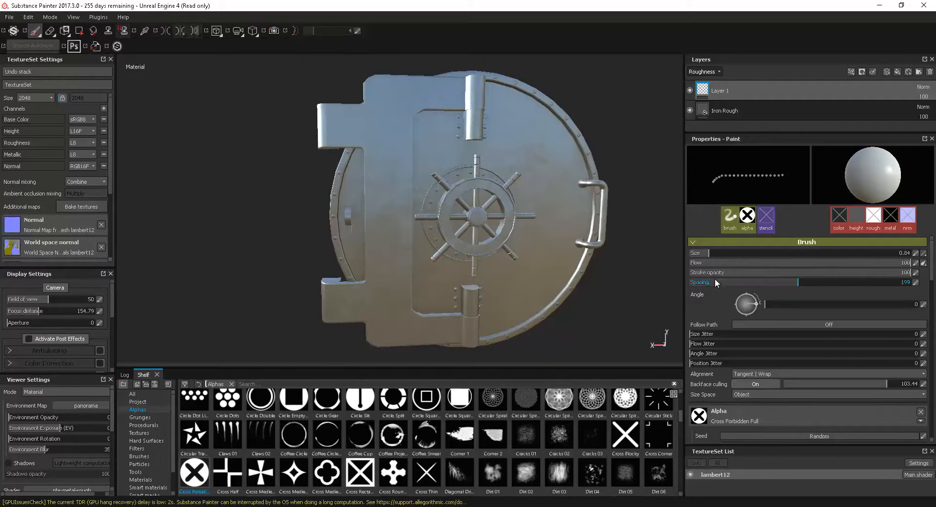
Step: Set the brush size to 1.32 and the stroke spacing to 219, testing the stroke in the brush preview
{"action": "scroll", "coordinate": [376, 168], "scroll_direction": "up", "scroll_amount": 2}
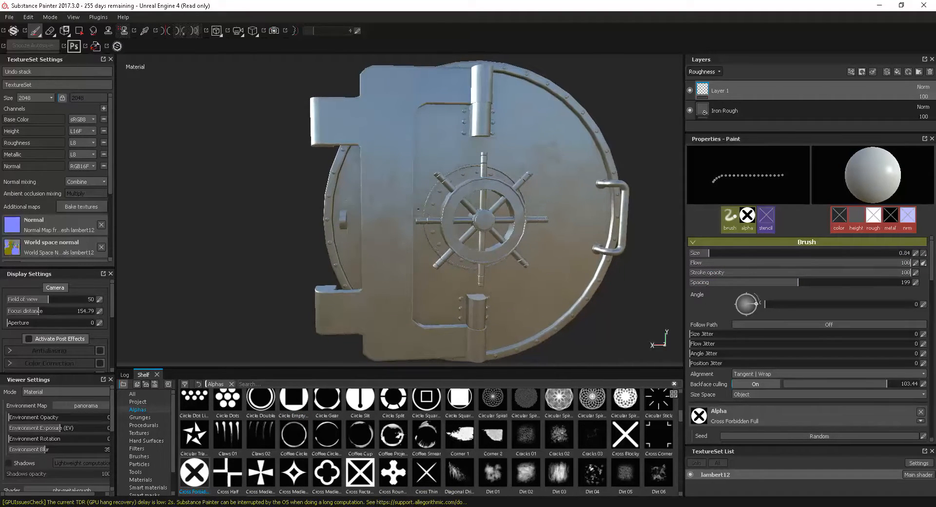
{"action": "left_click", "coordinate": [714, 253]}
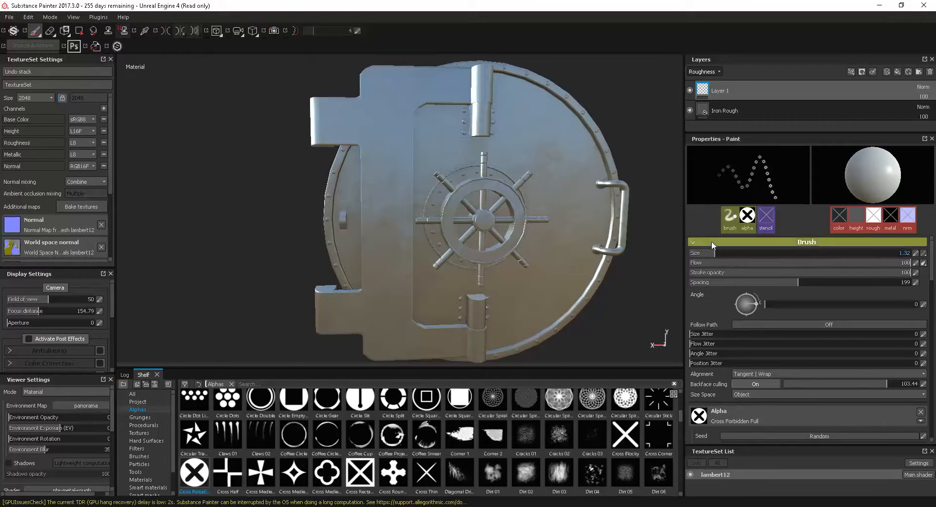
{"action": "left_click_drag", "start_coordinate": [366, 153], "coordinate": [368, 152], "text": "alt"}
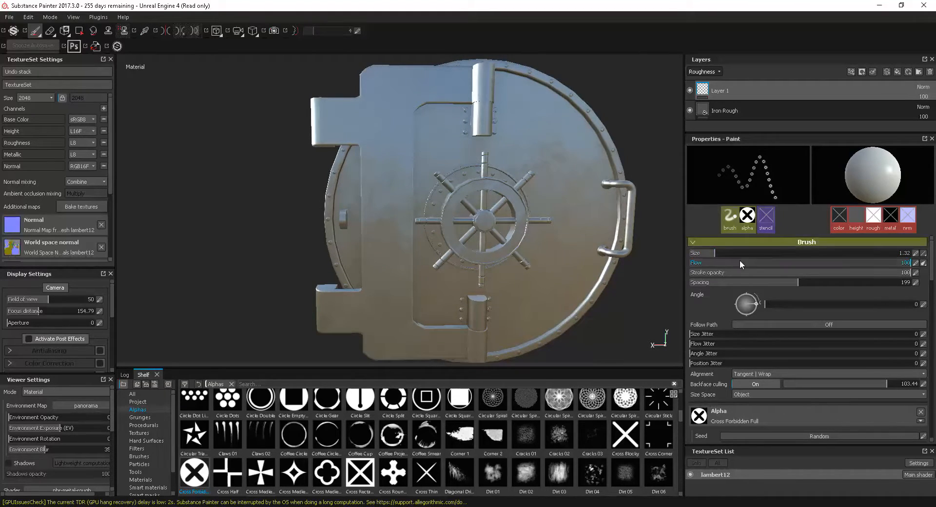
{"action": "mouse_move", "coordinate": [707, 177]}
{"action": "left_mouse_down"}
{"action": "mouse_move", "coordinate": [749, 178]}
{"action": "mouse_move", "coordinate": [708, 165]}
{"action": "mouse_move", "coordinate": [771, 166]}
{"action": "left_mouse_up"}
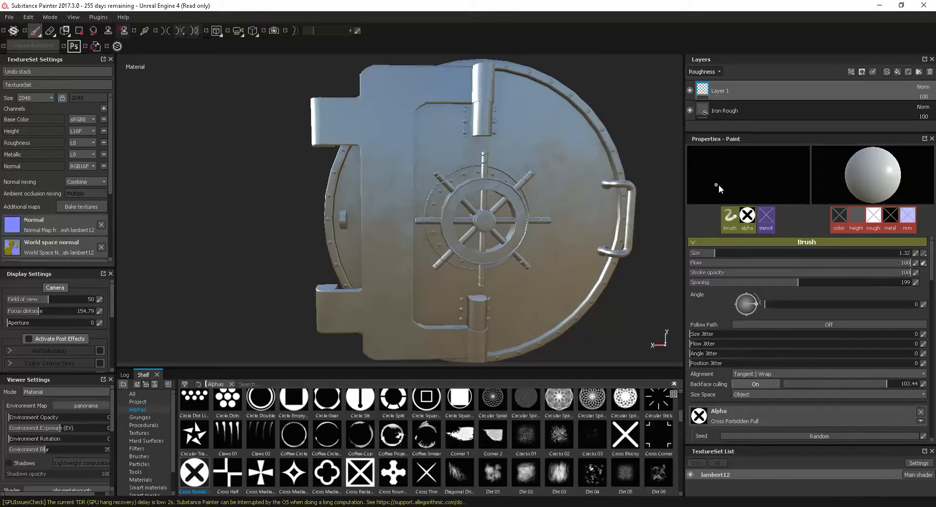
{"action": "left_click_drag", "start_coordinate": [798, 282], "coordinate": [810, 282]}
Step: Try a straight vertical row of rivets along the recess edge between the two hinge arms, and undo it
{"action": "scroll", "coordinate": [357, 199], "scroll_direction": "up", "scroll_amount": 3}
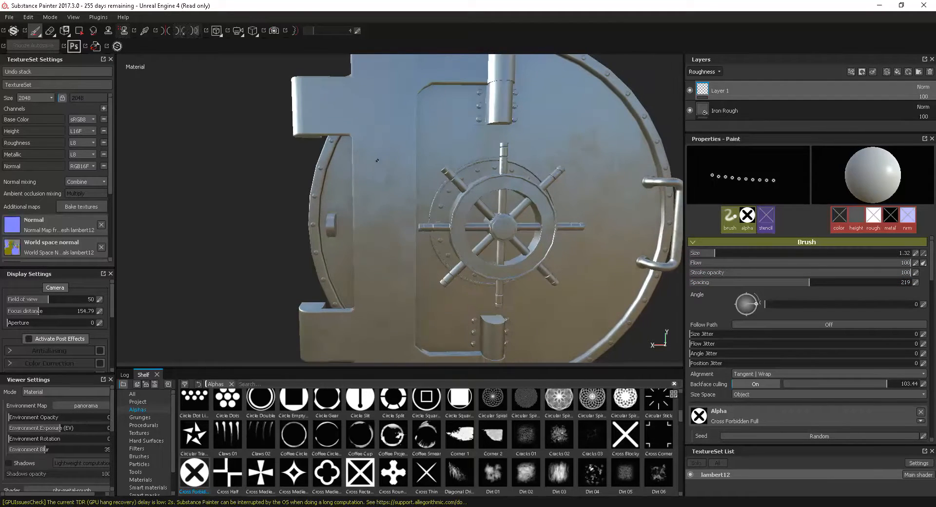
{"action": "scroll", "coordinate": [368, 146], "scroll_direction": "up", "scroll_amount": 2}
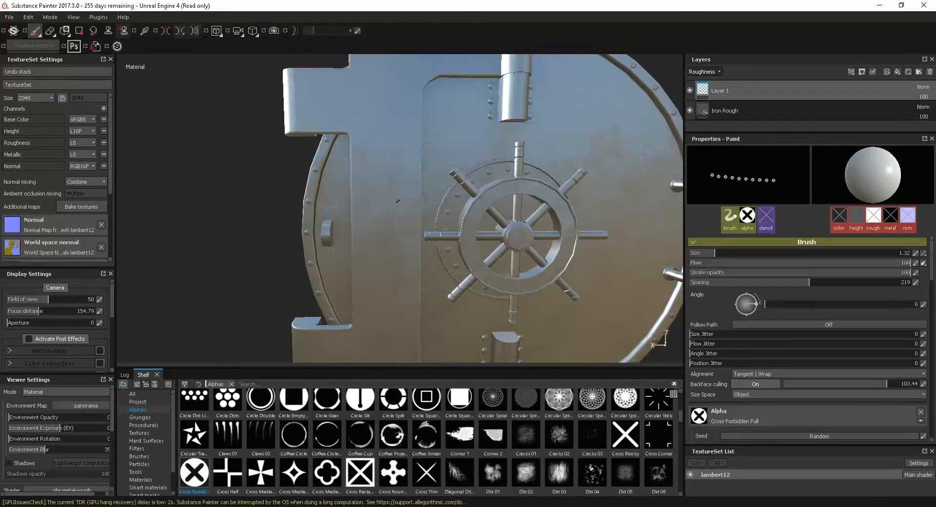
{"action": "middle_click_drag", "start_coordinate": [395, 201], "coordinate": [397, 210], "text": "alt"}
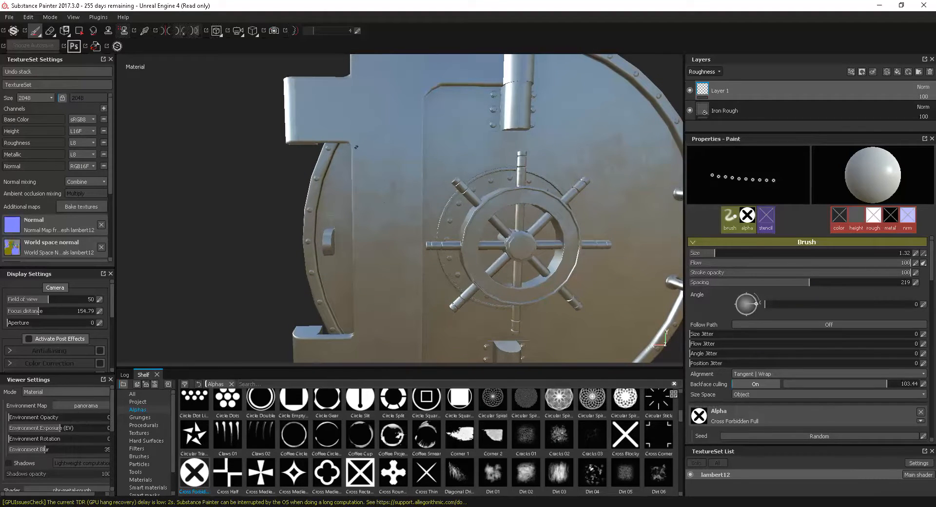
{"action": "left_click_drag", "start_coordinate": [357, 156], "coordinate": [362, 338]}
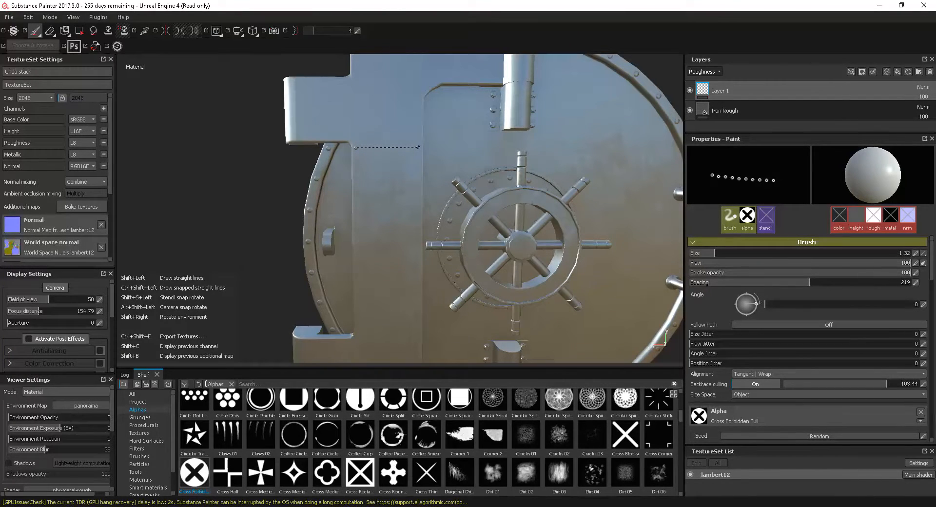
{"action": "left_click", "coordinate": [416, 147], "text": "shift"}
{"action": "key", "text": "ctrl"}
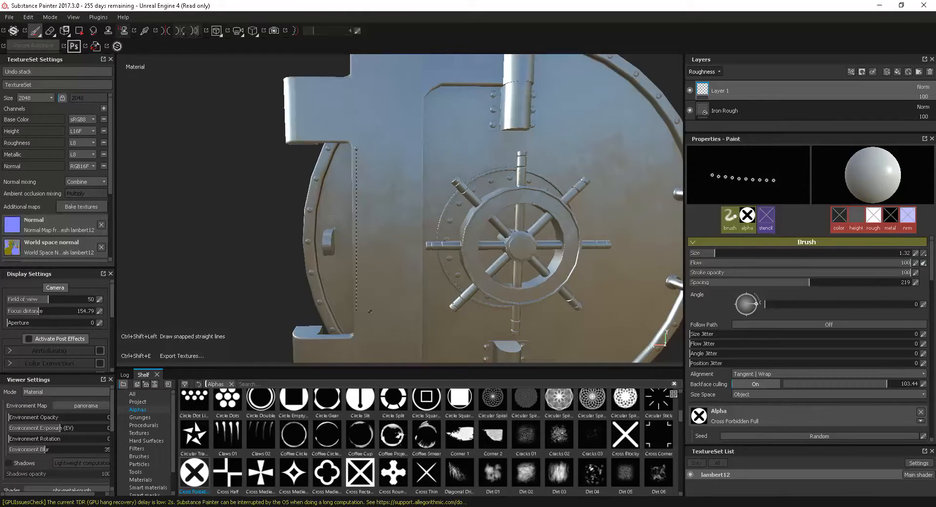
{"action": "left_click_drag", "start_coordinate": [401, 315], "coordinate": [414, 312], "text": "alt"}
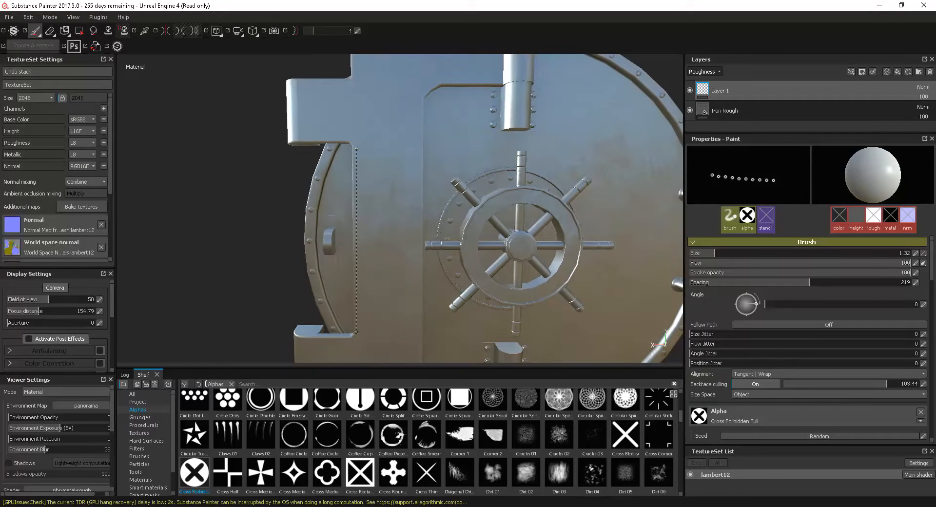
{"action": "left_click_drag", "start_coordinate": [375, 334], "coordinate": [366, 333], "text": "alt"}
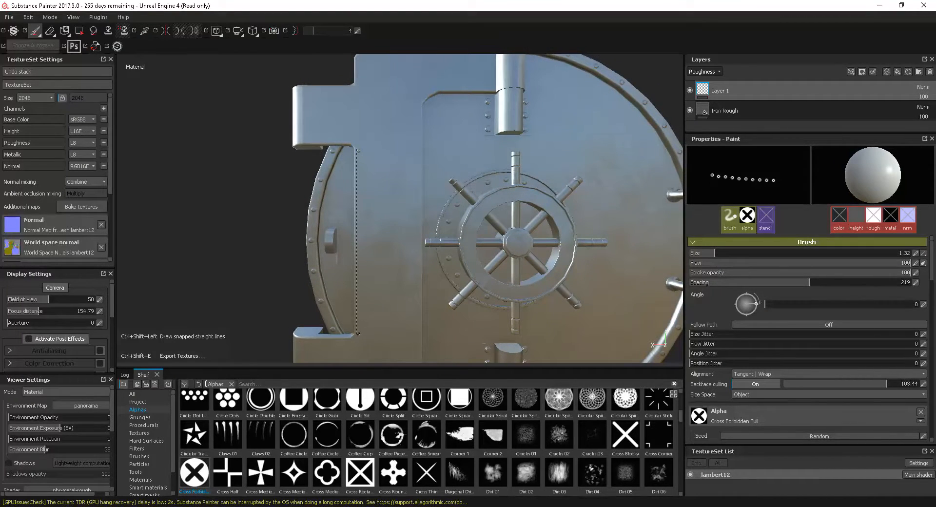
{"action": "left_click", "coordinate": [358, 331], "text": "ctrl+shift"}
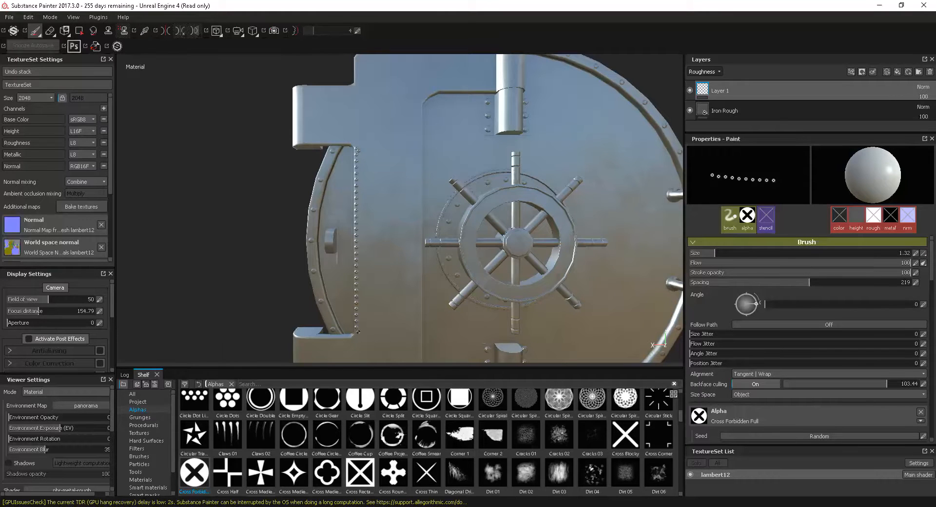
{"action": "left_click_drag", "start_coordinate": [441, 326], "coordinate": [414, 273], "text": "alt"}
{"action": "key", "text": "ctrl+z"}
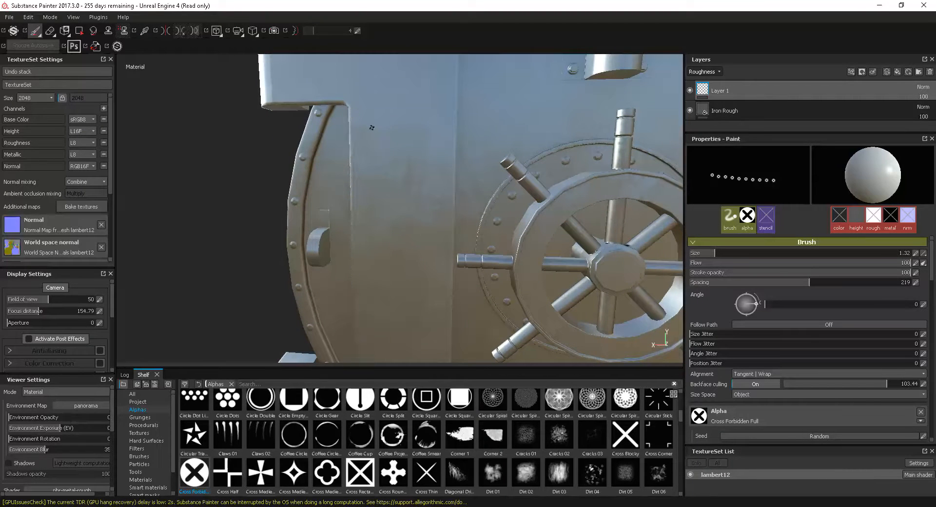
Step: Try the snapped vertical rivet row beside the recess again from a straighter perspective angle
{"action": "left_click_drag", "start_coordinate": [375, 126], "coordinate": [405, 247], "text": "alt"}
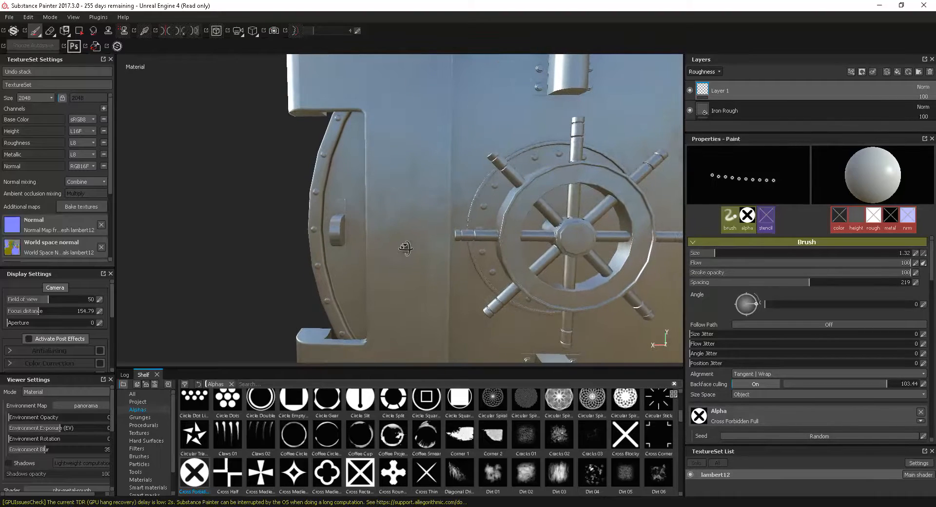
{"action": "left_click", "coordinate": [370, 115]}
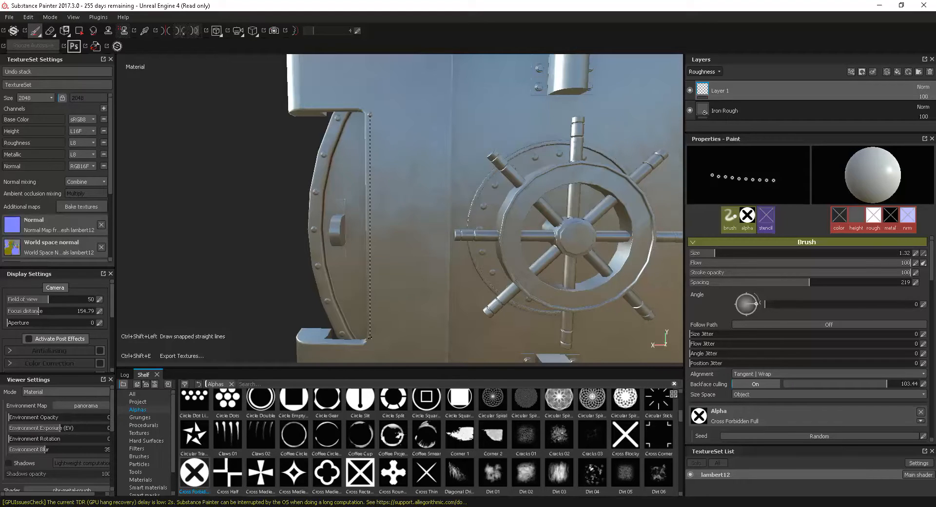
{"action": "left_click", "coordinate": [370, 336], "text": "ctrl+shift"}
{"action": "left_click_drag", "start_coordinate": [415, 193], "coordinate": [408, 205], "text": "alt"}
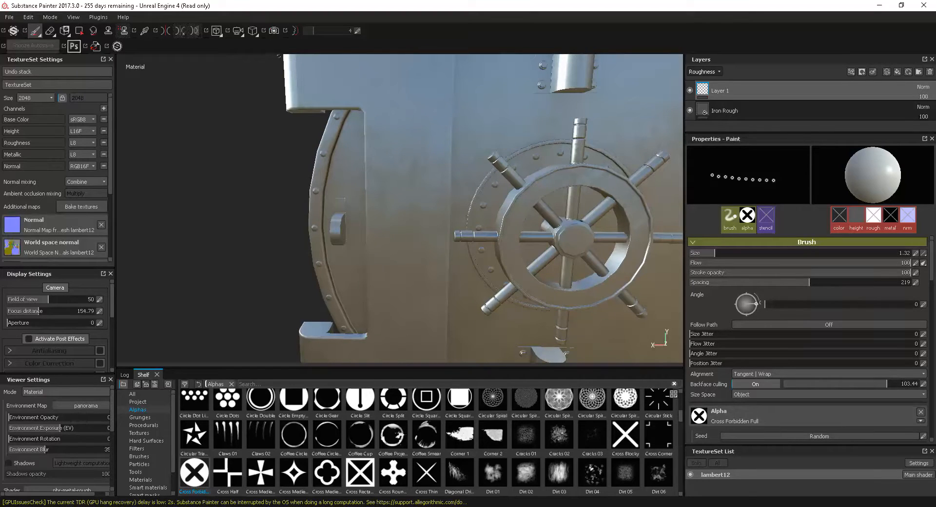
Step: Switch the viewport to the orthographic view and face the vault door straight on
{"action": "left_click", "coordinate": [252, 31]}
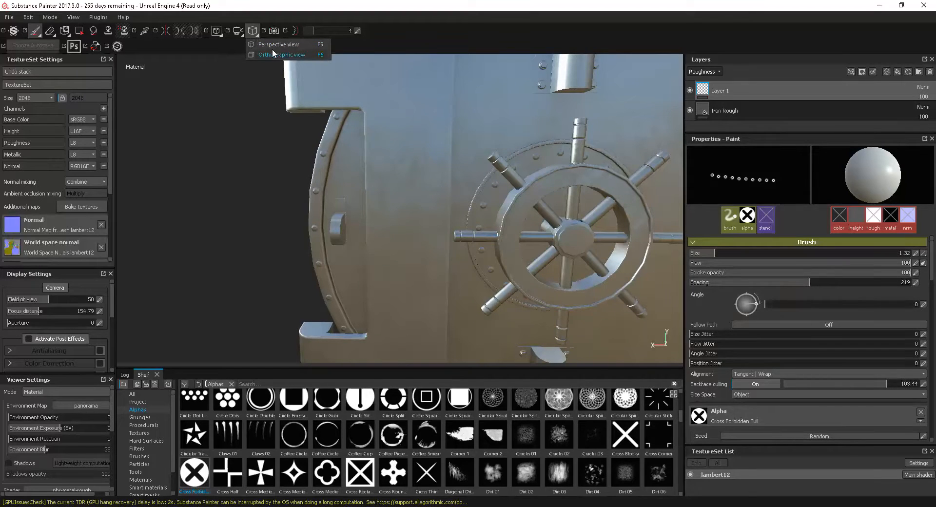
{"action": "left_click_drag", "start_coordinate": [411, 263], "coordinate": [411, 287], "text": "alt"}
{"action": "middle_click_drag", "start_coordinate": [412, 292], "coordinate": [404, 293], "text": "alt"}
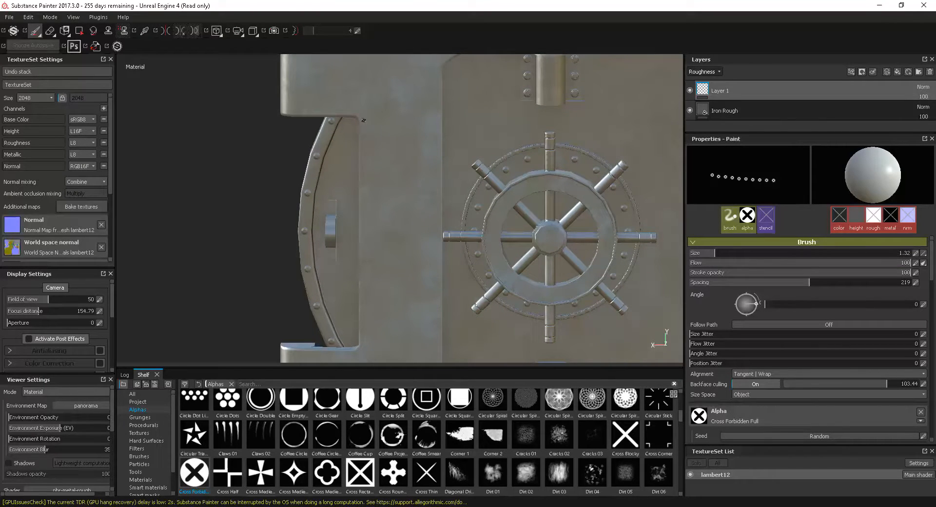
Step: Stamp snapped straight rivet rows down the recess's vertical edge and along the adjoining edges of the upper and lower hinge arms
{"action": "key", "text": "ctrl"}
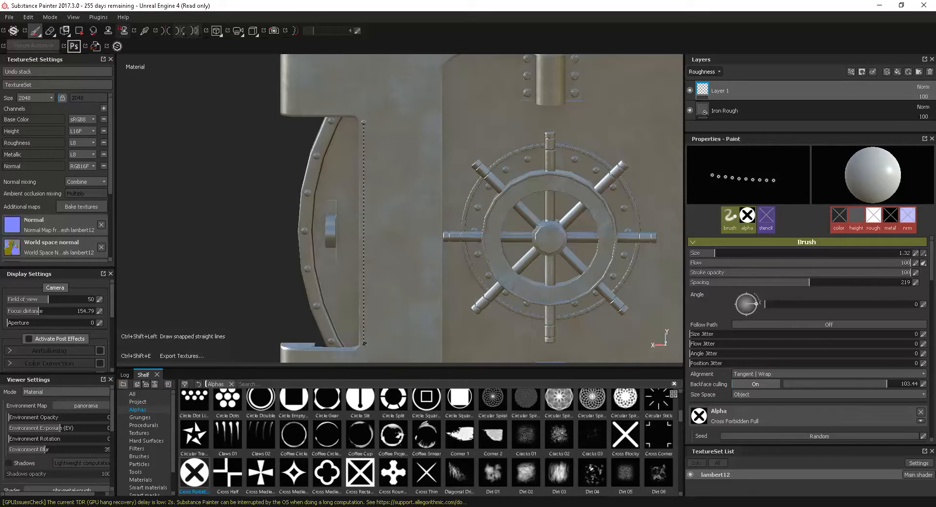
{"action": "left_click", "coordinate": [363, 343], "text": "ctrl+shift"}
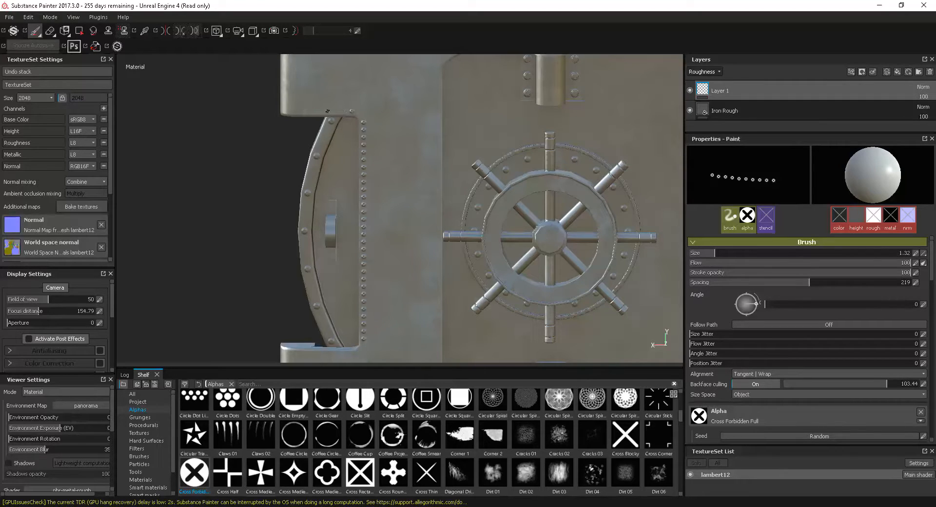
{"action": "left_click", "coordinate": [351, 111], "text": "ctrl+shift"}
{"action": "key", "text": "ctrl+shift"}
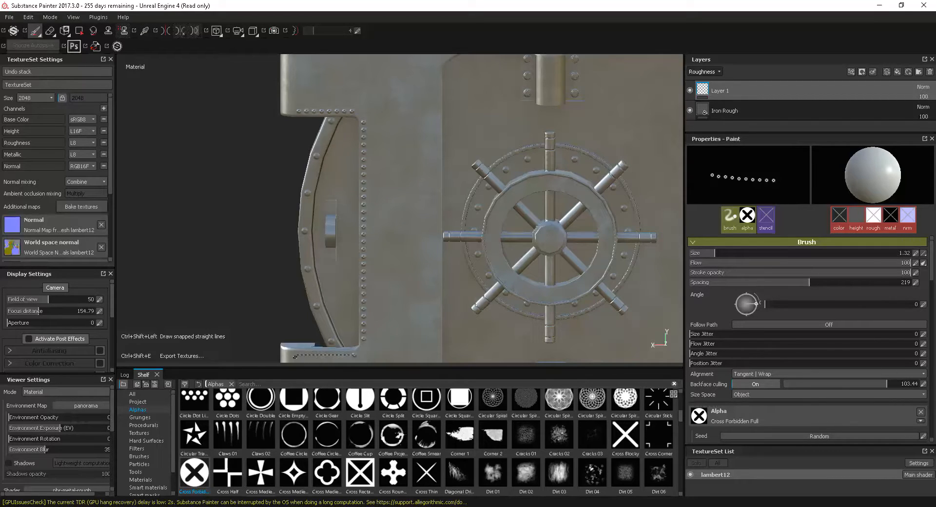
{"action": "left_click", "coordinate": [292, 355], "text": "ctrl+shift"}
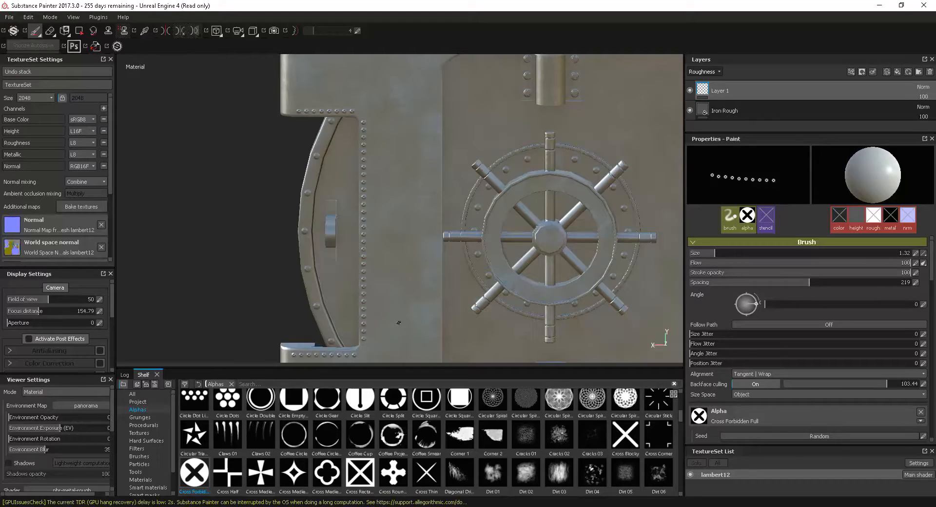
Step: Stamp a snapped vertical rivet row along the left outer edge of the raised panel behind the wheel
{"action": "right_click_drag", "start_coordinate": [473, 322], "coordinate": [434, 254], "text": "alt"}
{"action": "middle_click_drag", "start_coordinate": [443, 231], "coordinate": [381, 204], "text": "alt"}
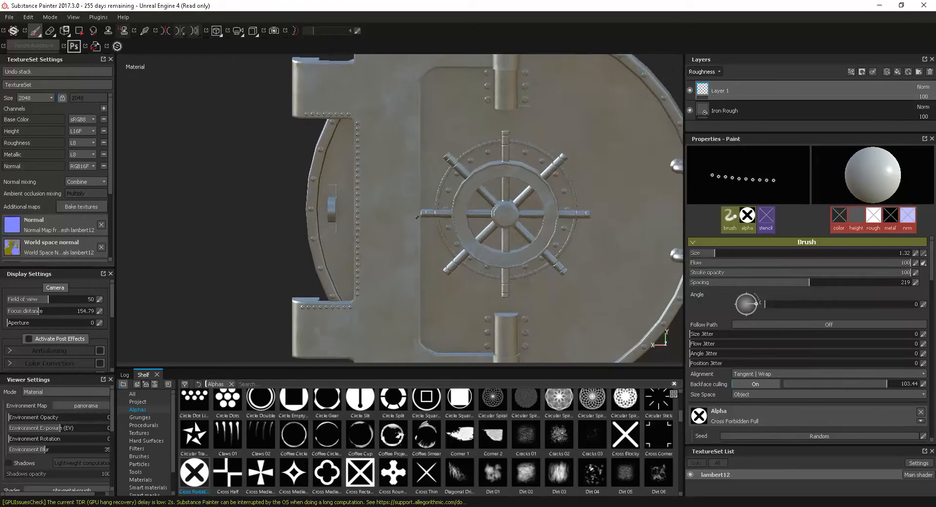
{"action": "right_click_drag", "start_coordinate": [382, 205], "coordinate": [384, 145], "text": "alt"}
{"action": "middle_click_drag", "start_coordinate": [383, 145], "coordinate": [390, 155], "text": "alt"}
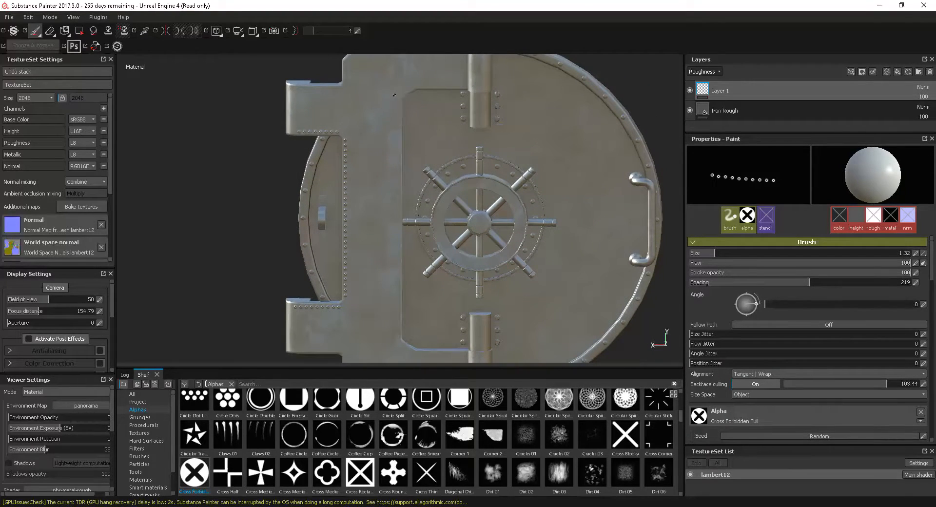
{"action": "key", "text": "ctrl+shift"}
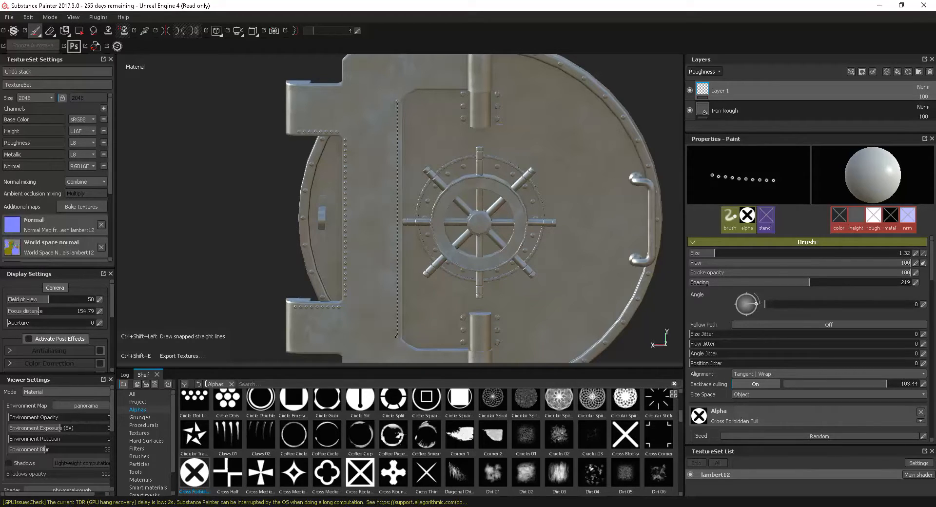
{"action": "left_click", "coordinate": [395, 336], "text": "ctrl+shift"}
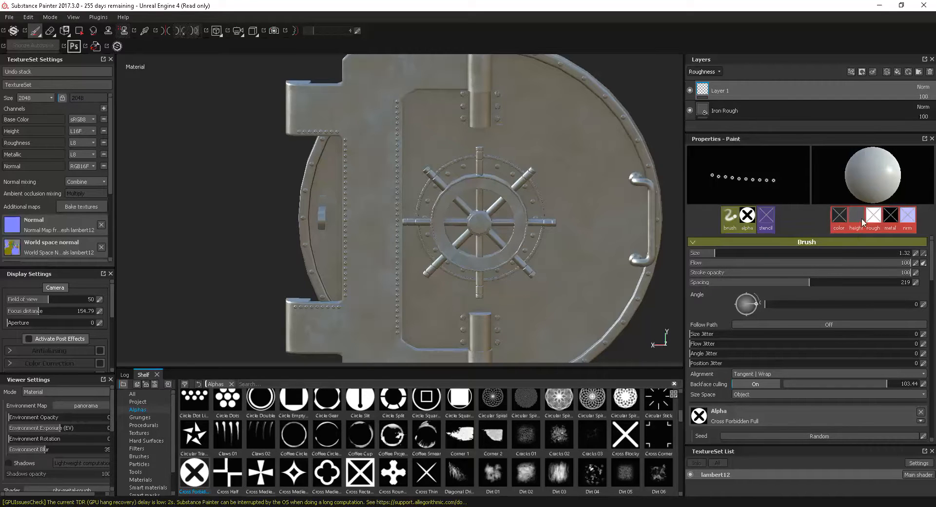
Step: Show the brush's material channel settings and inspect the rivet rows on the door
{"action": "left_click", "coordinate": [840, 227]}
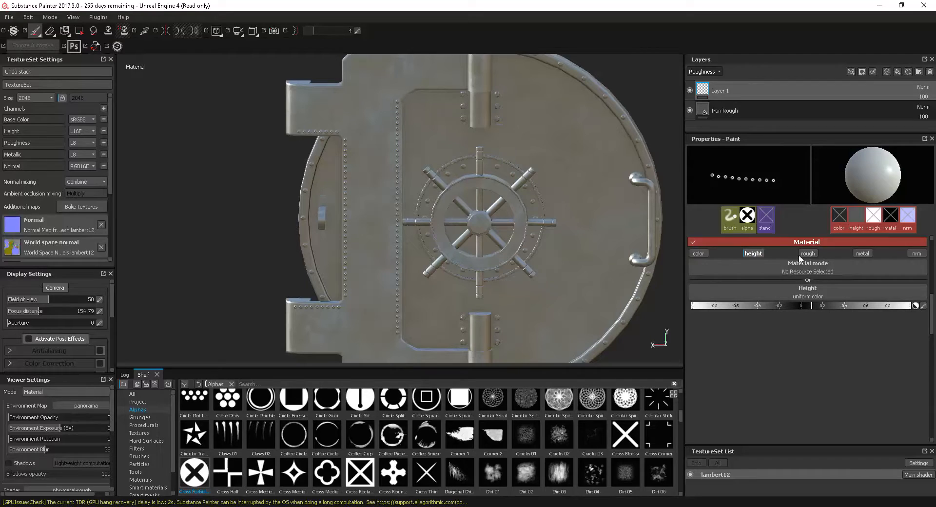
{"action": "scroll", "coordinate": [399, 268], "scroll_direction": "up", "scroll_amount": 4}
{"action": "left_click_drag", "start_coordinate": [401, 268], "coordinate": [444, 276], "text": "alt"}
{"action": "right_click_drag", "start_coordinate": [502, 284], "coordinate": [526, 257], "text": "alt"}
{"action": "middle_click_drag", "start_coordinate": [527, 256], "coordinate": [467, 228], "text": "alt"}
{"action": "left_click_drag", "start_coordinate": [467, 228], "coordinate": [464, 231], "text": "alt"}
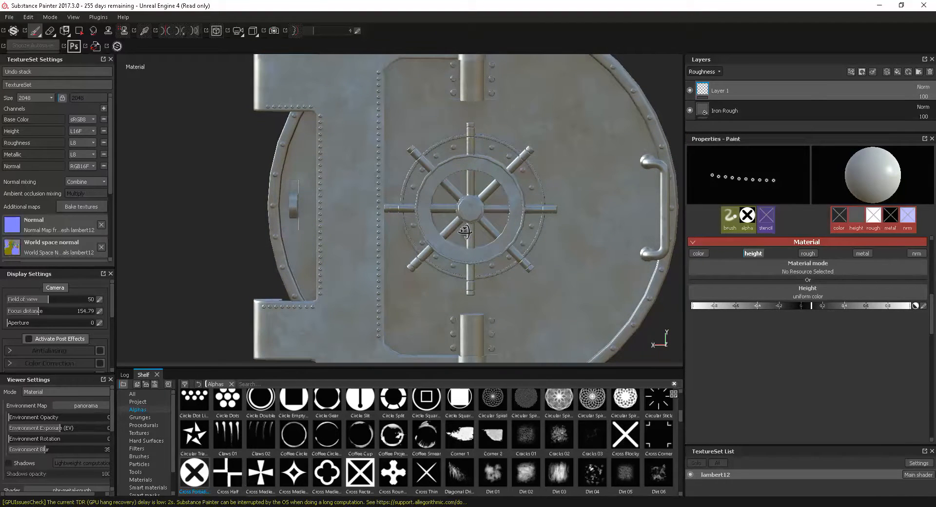
Step: Stamp snapped horizontal rivet rows along the top edge of the upper hinge arm and the bottom edge of the lower one
{"action": "middle_click_drag", "start_coordinate": [494, 242], "coordinate": [481, 240], "text": "alt"}
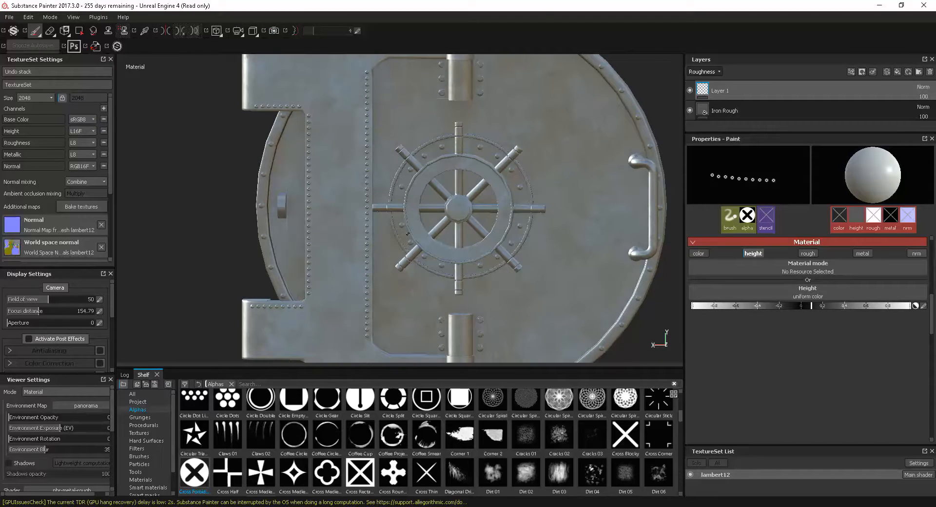
{"action": "middle_click_drag", "start_coordinate": [409, 236], "coordinate": [415, 298], "text": "alt"}
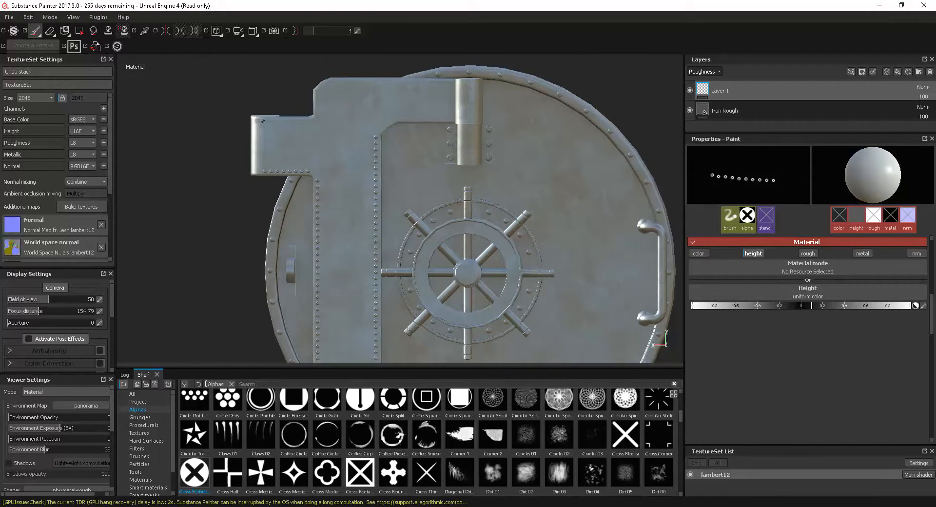
{"action": "left_click", "coordinate": [263, 121]}
{"action": "left_click", "coordinate": [311, 123], "text": "ctrl+shift"}
{"action": "left_click_drag", "start_coordinate": [382, 296], "coordinate": [403, 214], "text": "alt"}
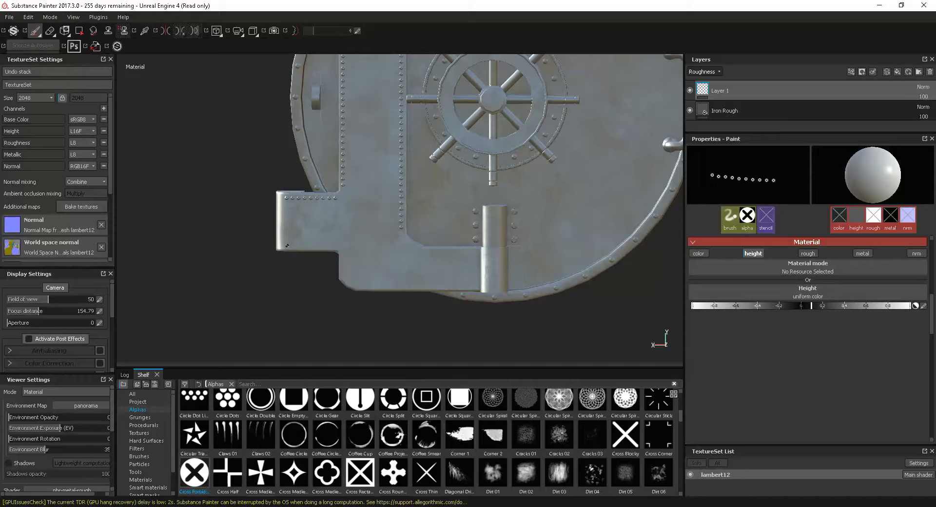
{"action": "left_click", "coordinate": [336, 247], "text": "ctrl+shift"}
{"action": "key", "text": "f"}
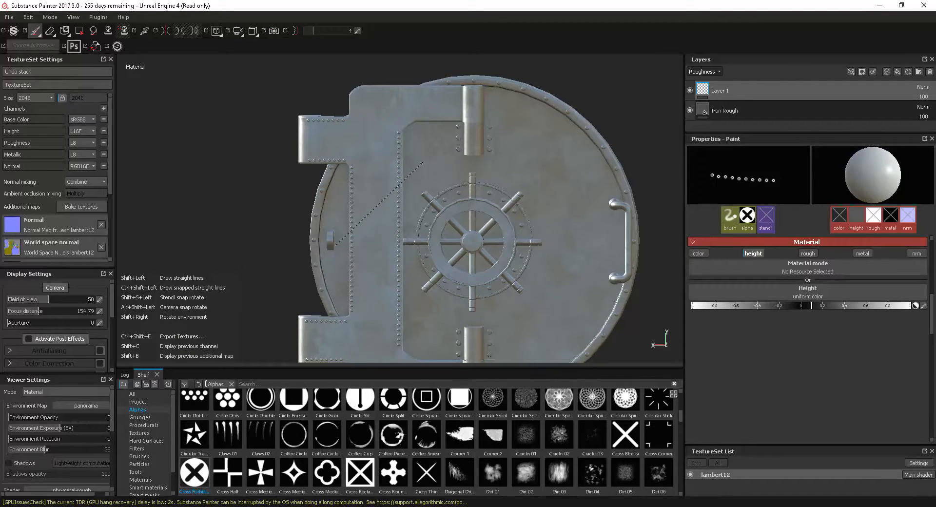
Step: Turn on Lazy Mouse for the brush and set its distance to 2.6
{"action": "key", "text": "ctrl"}
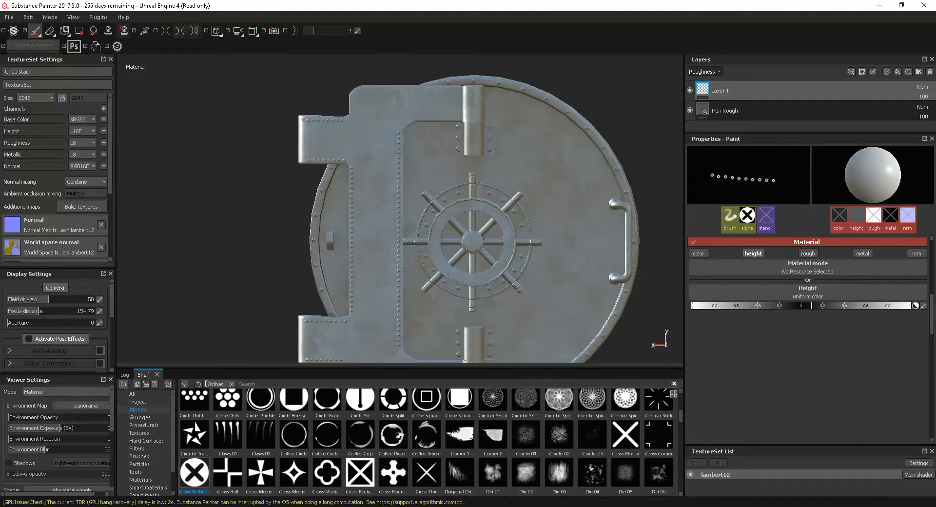
{"action": "scroll", "coordinate": [433, 265], "scroll_direction": "up", "scroll_amount": 5}
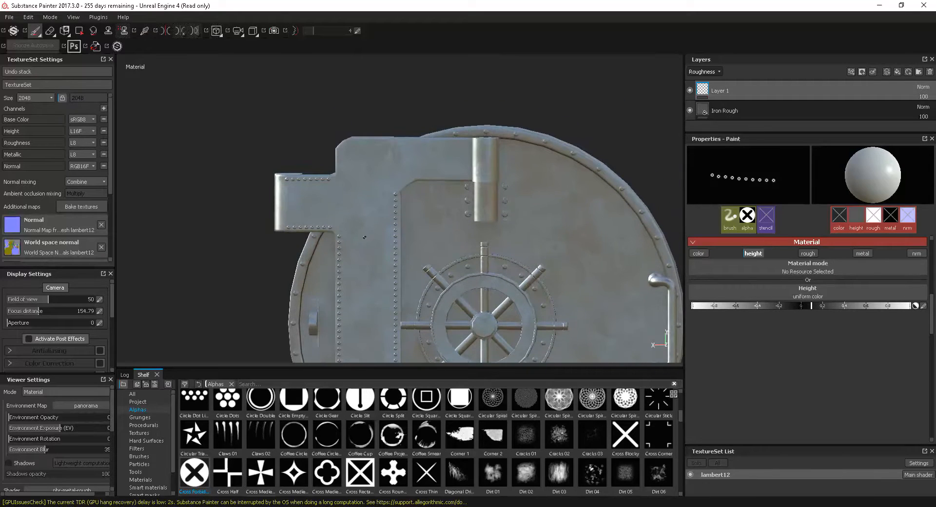
{"action": "scroll", "coordinate": [374, 240], "scroll_direction": "up", "scroll_amount": 4}
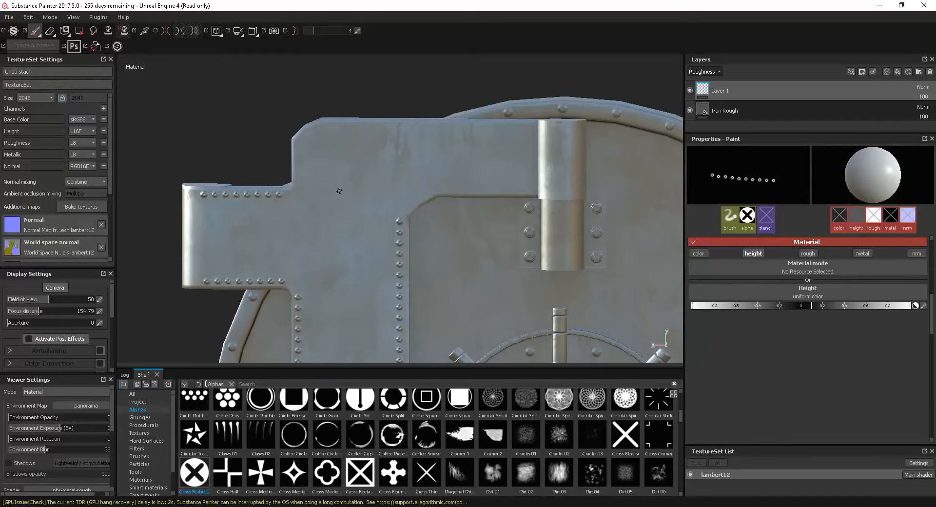
{"action": "left_click", "coordinate": [295, 31]}
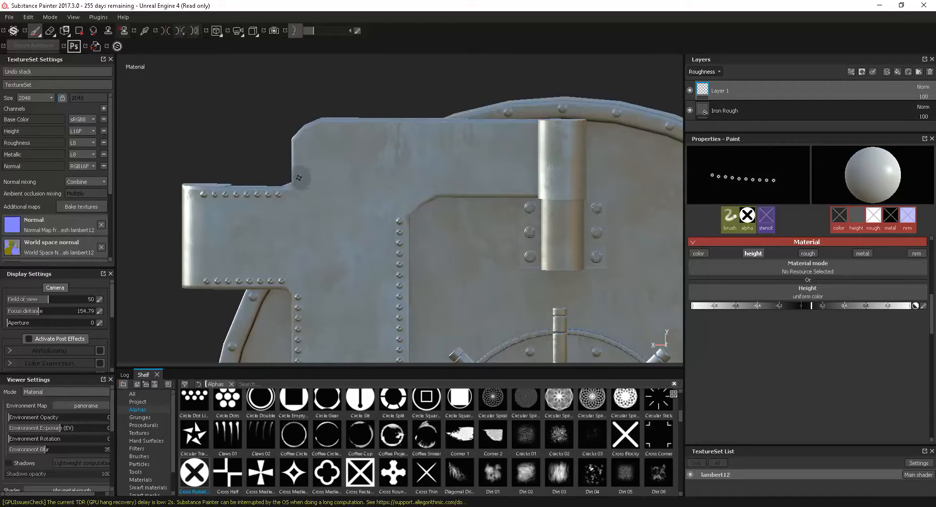
{"action": "left_click_drag", "start_coordinate": [314, 31], "coordinate": [325, 31]}
{"action": "left_click_drag", "start_coordinate": [318, 31], "coordinate": [310, 31]}
Step: Stamp rivets up the short vertical edge above the upper hinge arm and around the chamfered corner of the plate
{"action": "left_click", "coordinate": [300, 181]}
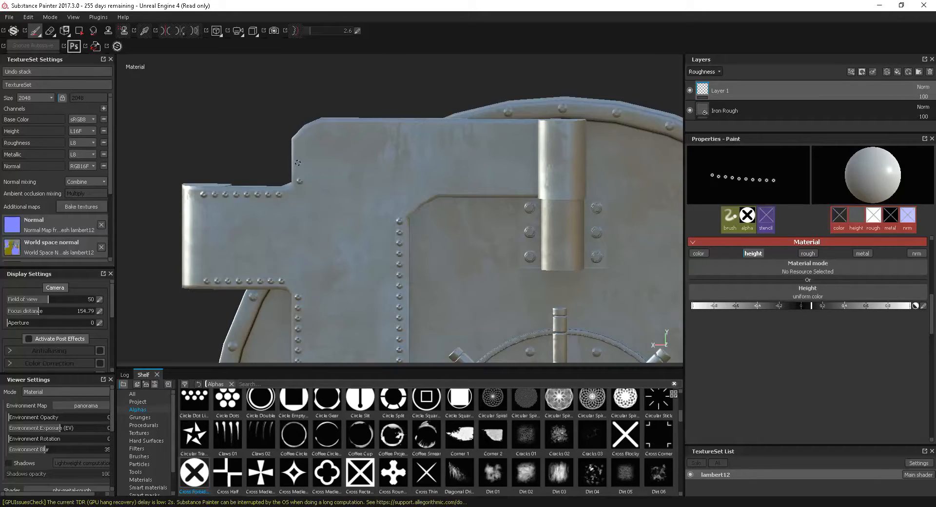
{"action": "mouse_move", "coordinate": [297, 154]}
{"action": "left_mouse_down"}
{"action": "mouse_move", "coordinate": [306, 130]}
{"action": "mouse_move", "coordinate": [341, 124]}
{"action": "left_mouse_up"}
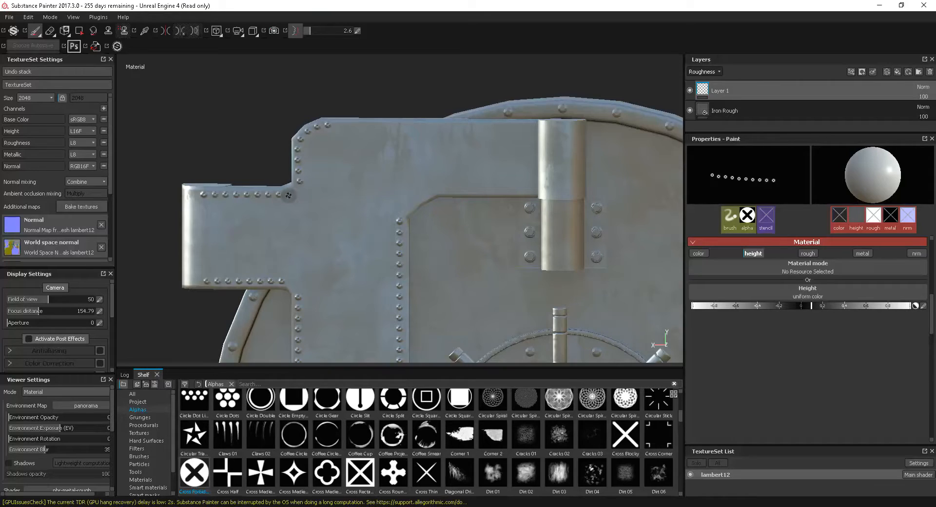
{"action": "left_click_drag", "start_coordinate": [288, 194], "coordinate": [290, 194]}
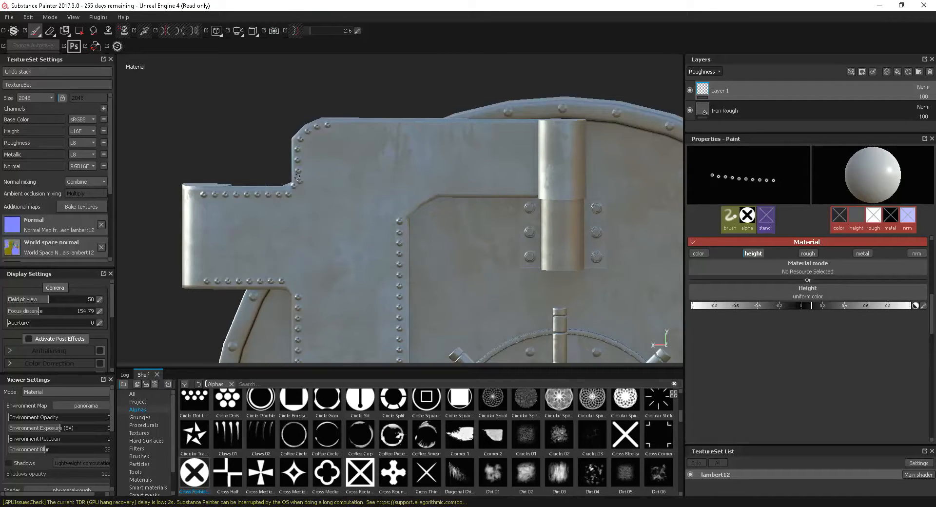
{"action": "key", "text": "ctrl"}
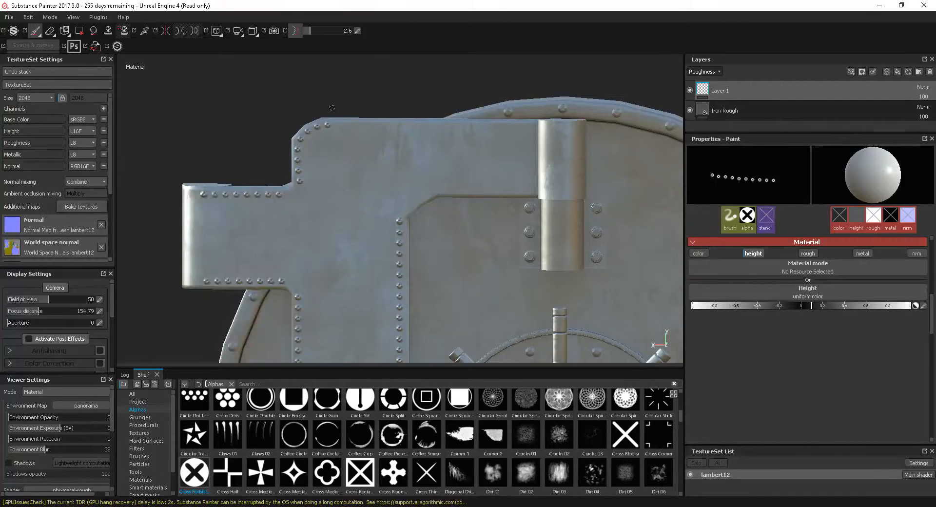
Step: Set the Lazy Mouse distance to 2.4 and stamp rivets around the upper chamfered corner of the raised panel
{"action": "left_click", "coordinate": [308, 32]}
{"action": "left_click", "coordinate": [310, 31]}
{"action": "left_click_drag", "start_coordinate": [417, 202], "coordinate": [421, 199]}
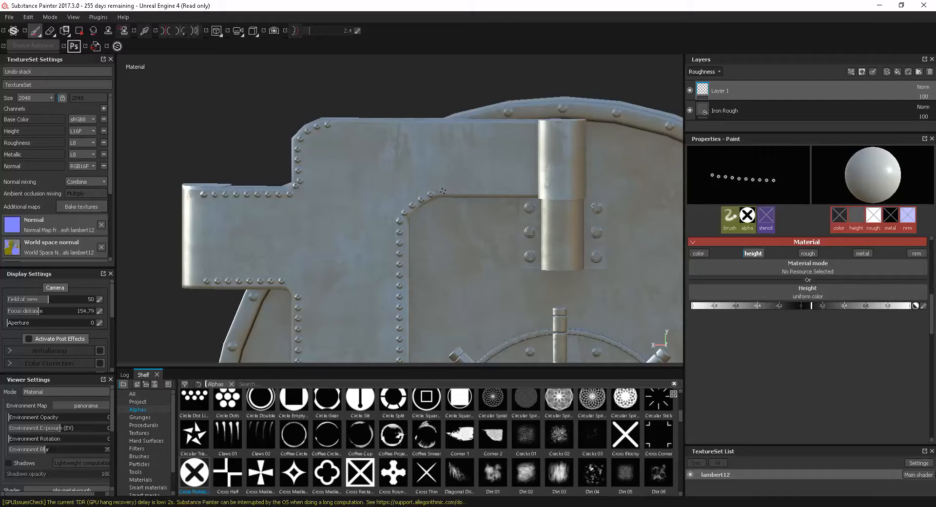
Step: Stamp snapped horizontal rivet rows along the raised panel's top edge and the hinge plate's top edge up to the hinge cylinder
{"action": "left_click_drag", "start_coordinate": [448, 191], "coordinate": [449, 191]}
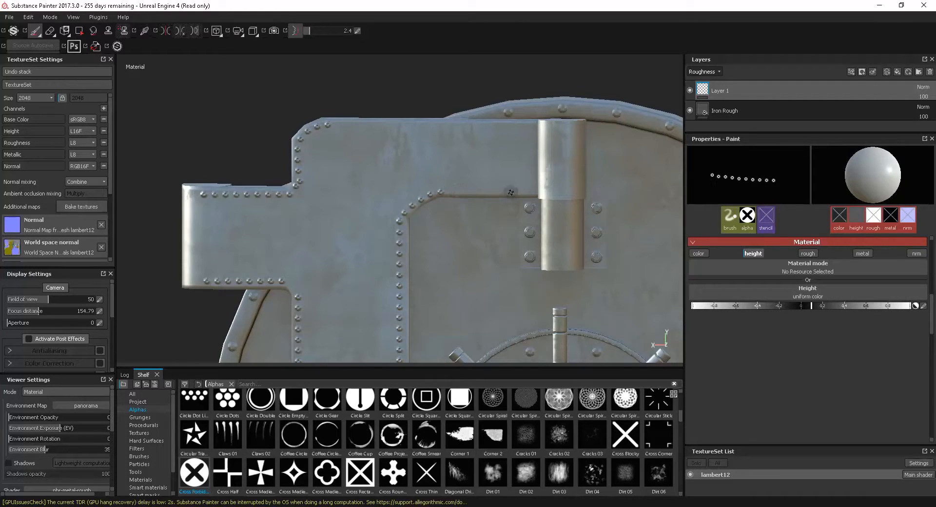
{"action": "left_click", "coordinate": [533, 192], "text": "ctrl+shift"}
{"action": "left_click", "coordinate": [340, 124]}
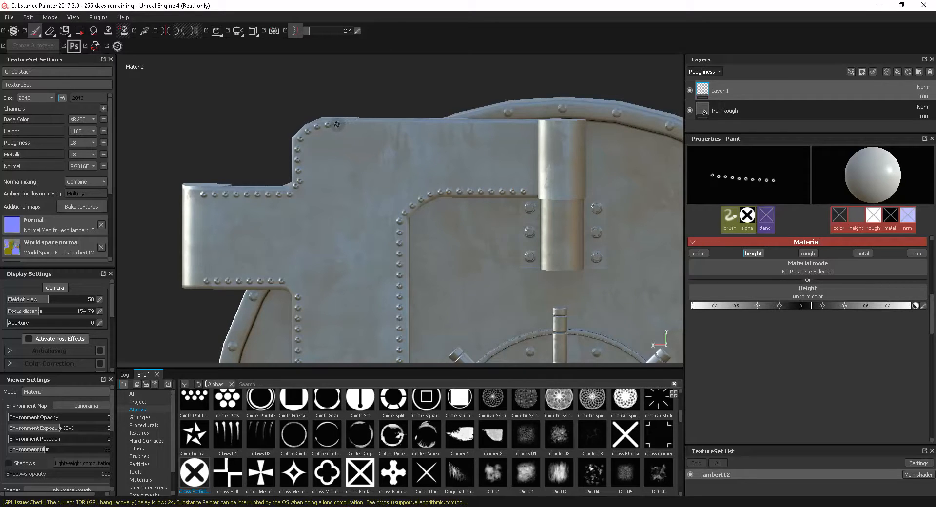
{"action": "left_click", "coordinate": [531, 125], "text": "ctrl+shift"}
Step: Stamp rivets around the raised panel's lower chamfered corner and a snapped row along its bottom edge to the lower hinge cylinder
{"action": "right_click_drag", "start_coordinate": [532, 258], "coordinate": [515, 288], "text": "alt"}
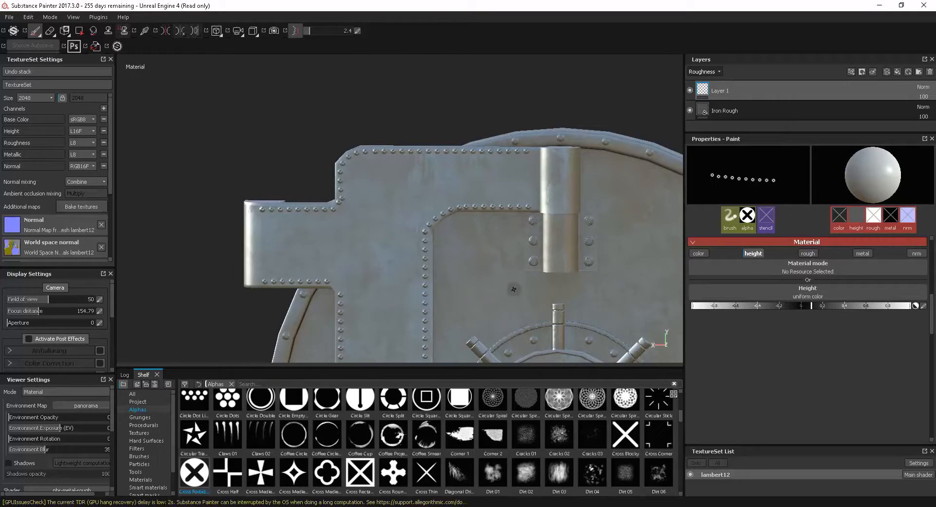
{"action": "middle_click_drag", "start_coordinate": [515, 288], "coordinate": [539, 208], "text": "alt"}
{"action": "right_click_drag", "start_coordinate": [609, 313], "coordinate": [597, 334], "text": "alt"}
{"action": "middle_click_drag", "start_coordinate": [598, 333], "coordinate": [566, 251], "text": "alt"}
{"action": "right_click_drag", "start_coordinate": [560, 256], "coordinate": [527, 270], "text": "alt"}
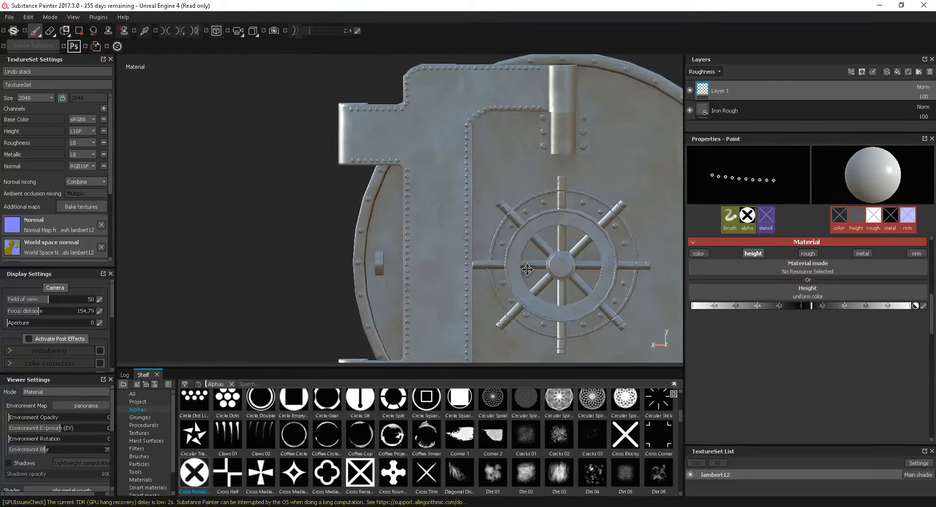
{"action": "middle_click_drag", "start_coordinate": [527, 270], "coordinate": [466, 135], "text": "alt"}
{"action": "right_click_drag", "start_coordinate": [465, 141], "coordinate": [470, 301], "text": "alt"}
{"action": "middle_click_drag", "start_coordinate": [470, 300], "coordinate": [435, 149], "text": "alt"}
{"action": "right_click_drag", "start_coordinate": [434, 149], "coordinate": [566, 298], "text": "alt"}
{"action": "middle_click_drag", "start_coordinate": [434, 254], "coordinate": [414, 271], "text": "alt"}
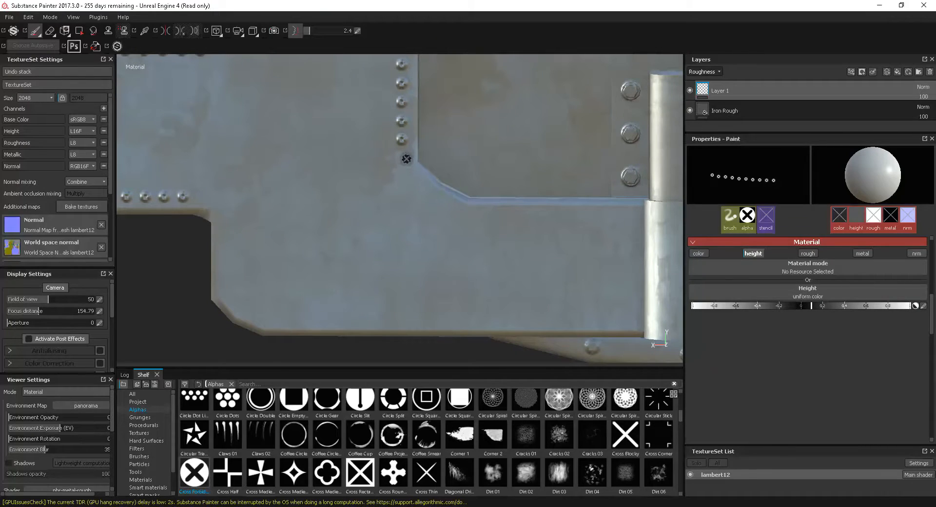
{"action": "left_click", "coordinate": [404, 157]}
{"action": "left_click", "coordinate": [415, 172]}
{"action": "left_click", "coordinate": [428, 187]}
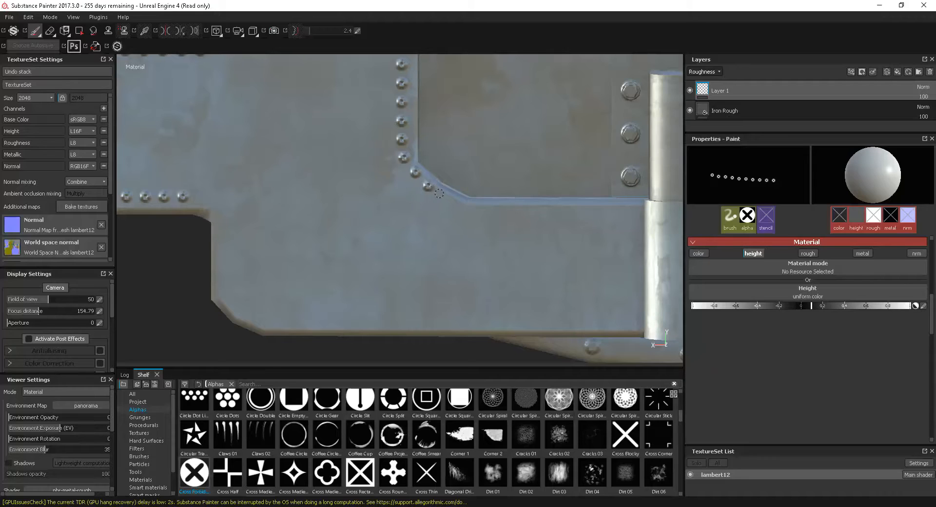
{"action": "left_click", "coordinate": [443, 196]}
{"action": "left_click", "coordinate": [462, 205]}
{"action": "left_click", "coordinate": [480, 207]}
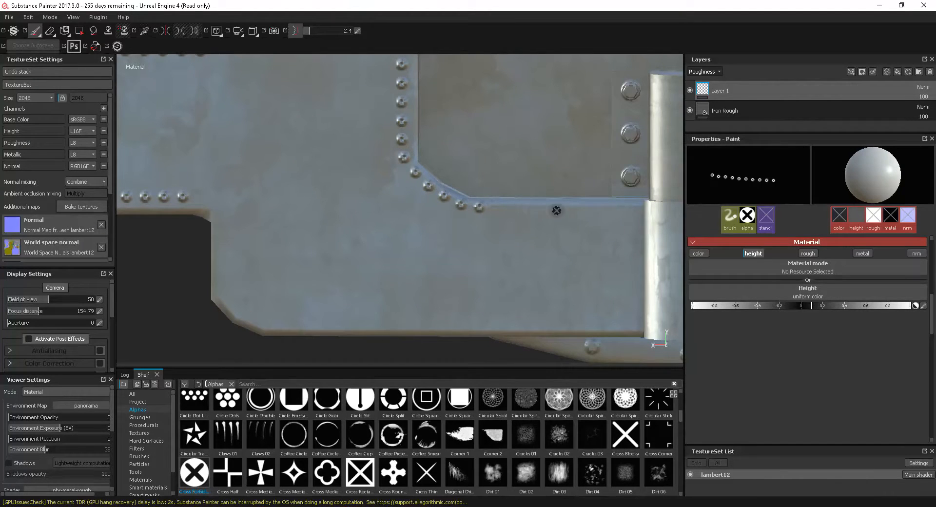
{"action": "left_click", "coordinate": [635, 209], "text": "ctrl+shift"}
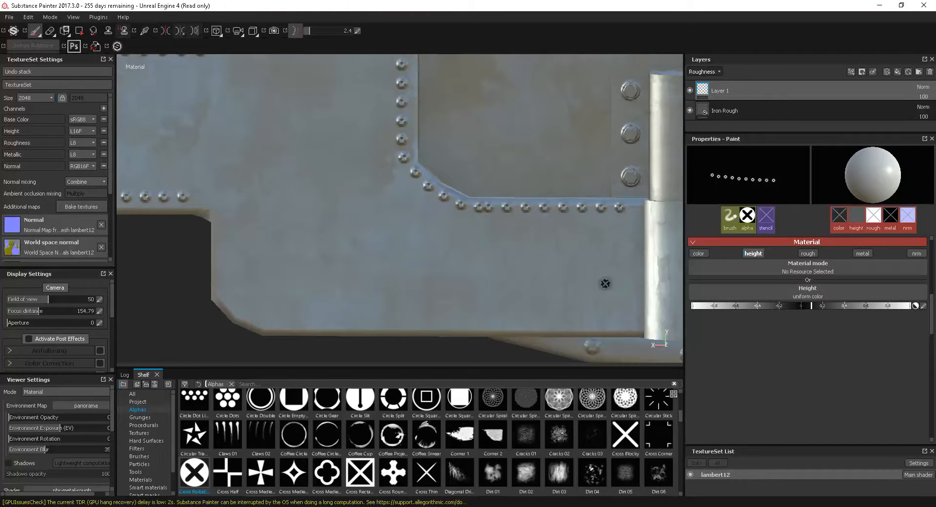
Step: Stamp two rivets in the inner corner joining the lower hinge arm's top row to the recess's vertical row
{"action": "right_click_drag", "start_coordinate": [607, 279], "coordinate": [539, 134], "text": "alt"}
{"action": "middle_click_drag", "start_coordinate": [569, 250], "coordinate": [610, 225], "text": "alt"}
{"action": "right_click_drag", "start_coordinate": [635, 266], "coordinate": [441, 178], "text": "alt"}
{"action": "mouse_move", "coordinate": [441, 178]}
{"action": "middle_mouse_down", "text": "alt"}
{"action": "mouse_move", "coordinate": [476, 192]}
{"action": "mouse_move", "coordinate": [475, 222]}
{"action": "middle_mouse_up", "text": "alt"}
{"action": "right_click_drag", "start_coordinate": [476, 222], "coordinate": [600, 361], "text": "alt"}
{"action": "right_click_drag", "start_coordinate": [489, 195], "coordinate": [605, 332], "text": "alt"}
{"action": "middle_click_drag", "start_coordinate": [457, 152], "coordinate": [447, 221], "text": "alt"}
{"action": "right_click_drag", "start_coordinate": [447, 222], "coordinate": [502, 251], "text": "alt"}
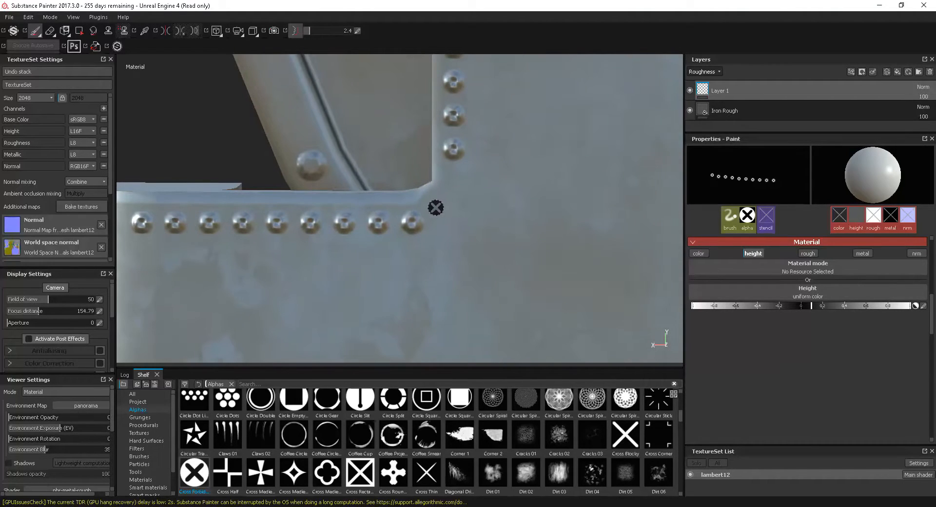
{"action": "left_click", "coordinate": [438, 205]}
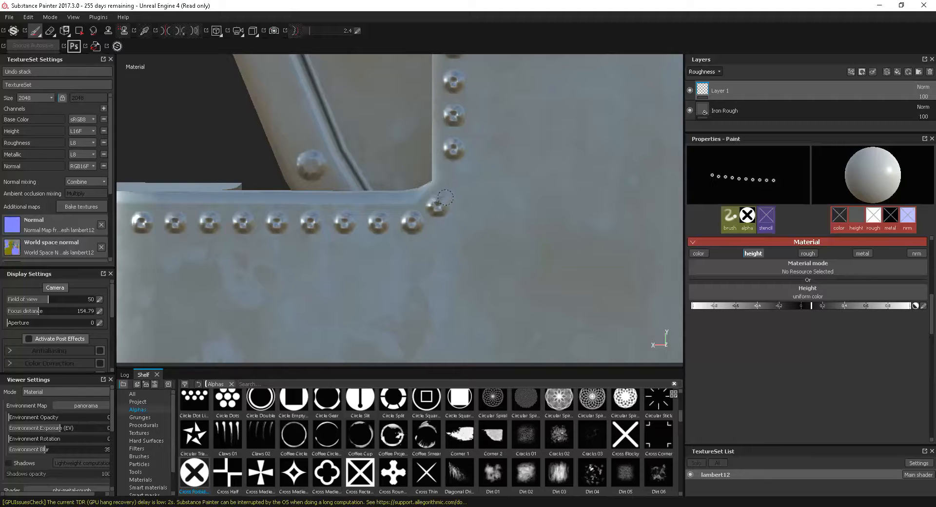
{"action": "left_click", "coordinate": [449, 175]}
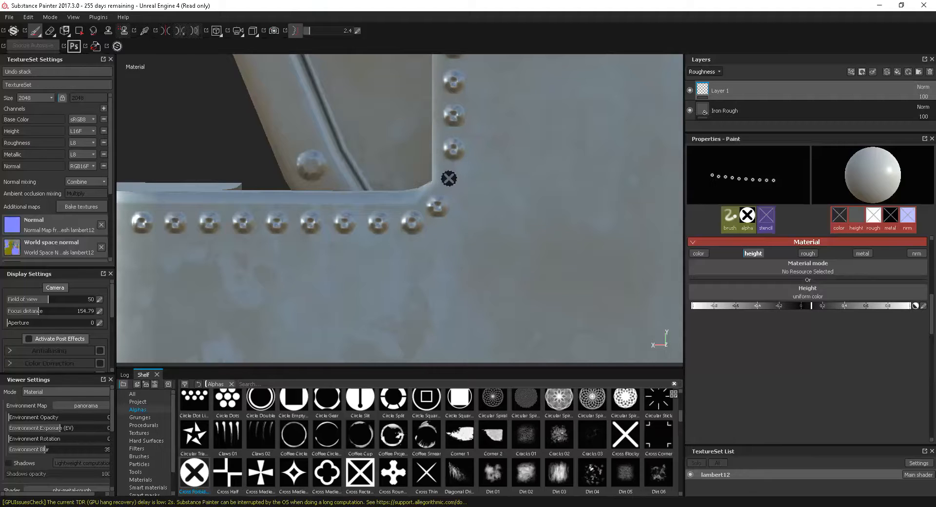
Step: Stamp rivets around the corner at the end of the lower hinge arm's bottom row and down the short vertical edge
{"action": "mouse_move", "coordinate": [579, 294]}
{"action": "right_mouse_down", "text": "alt"}
{"action": "mouse_move", "coordinate": [545, 270]}
{"action": "mouse_move", "coordinate": [538, 217]}
{"action": "right_mouse_up", "text": "alt"}
{"action": "middle_click_drag", "start_coordinate": [586, 272], "coordinate": [460, 156], "text": "alt"}
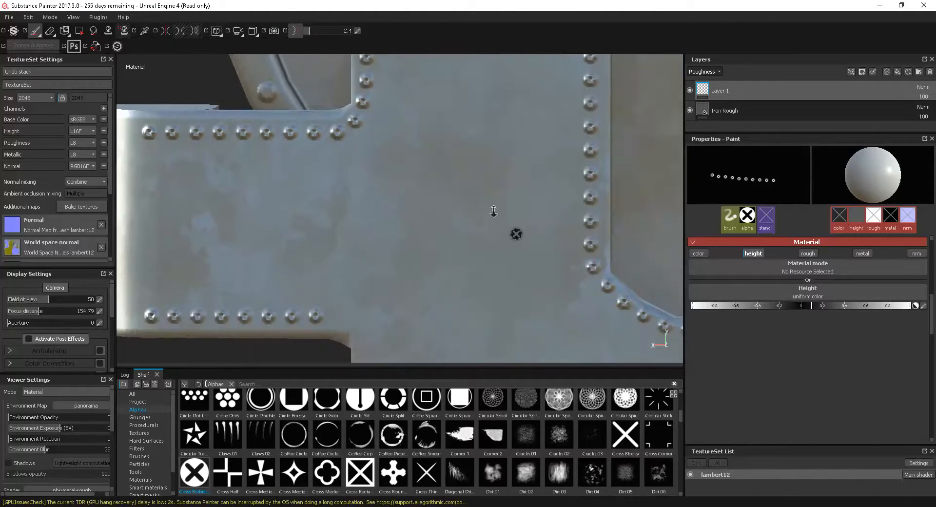
{"action": "right_click_drag", "start_coordinate": [519, 236], "coordinate": [495, 188], "text": "alt"}
{"action": "middle_click_drag", "start_coordinate": [513, 275], "coordinate": [507, 141], "text": "alt"}
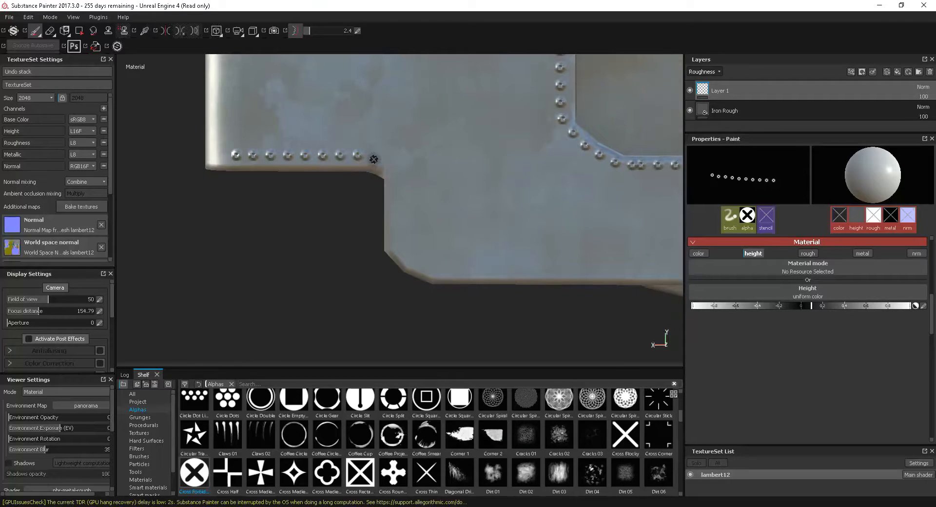
{"action": "left_click", "coordinate": [392, 171]}
{"action": "left_click", "coordinate": [394, 186]}
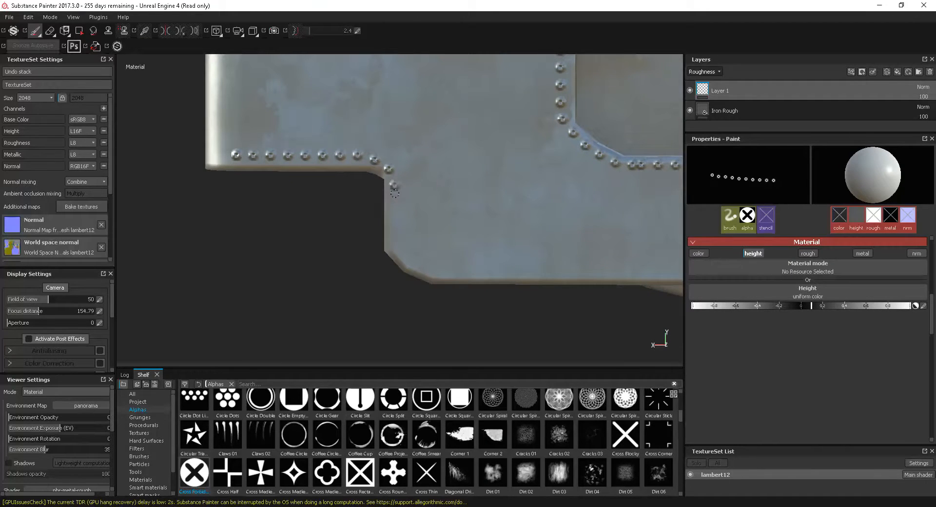
{"action": "left_click", "coordinate": [395, 196]}
{"action": "left_click", "coordinate": [395, 242], "text": "shift"}
Step: Stamp rivets around the hinge plate's lower chamfered corner and a straight row along its bottom edge to the hinge cylinder
{"action": "left_click", "coordinate": [400, 251]}
{"action": "left_click", "coordinate": [413, 262]}
{"action": "left_click", "coordinate": [429, 269]}
{"action": "left_click", "coordinate": [450, 273], "text": "shift"}
{"action": "middle_click_drag", "start_coordinate": [615, 275], "coordinate": [452, 254], "text": "alt"}
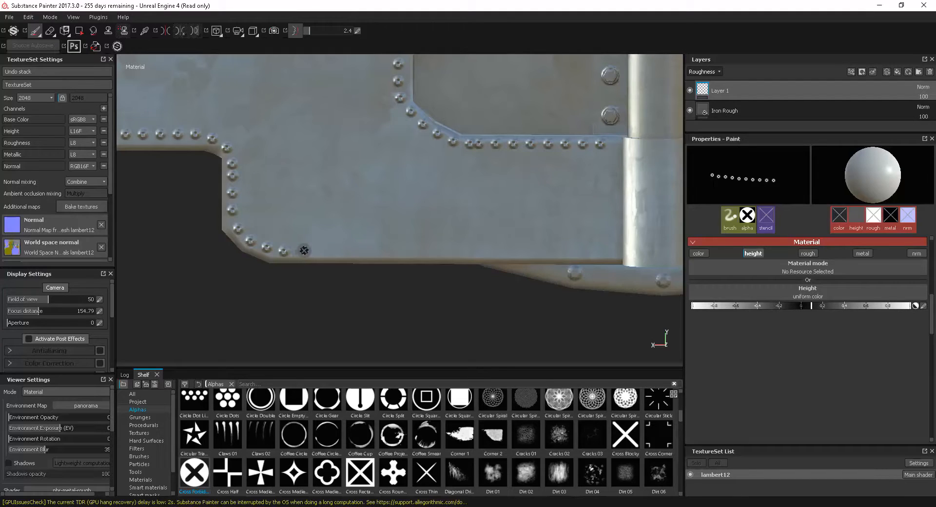
{"action": "left_click", "coordinate": [604, 253], "text": "shift"}
Step: Examine the rivet rows across the whole front of the vault door
{"action": "right_click_drag", "start_coordinate": [551, 264], "coordinate": [475, 71], "text": "alt"}
{"action": "middle_click_drag", "start_coordinate": [475, 71], "coordinate": [537, 285], "text": "alt"}
{"action": "right_click_drag", "start_coordinate": [537, 286], "coordinate": [472, 234], "text": "alt"}
{"action": "middle_click_drag", "start_coordinate": [473, 235], "coordinate": [429, 242], "text": "alt"}
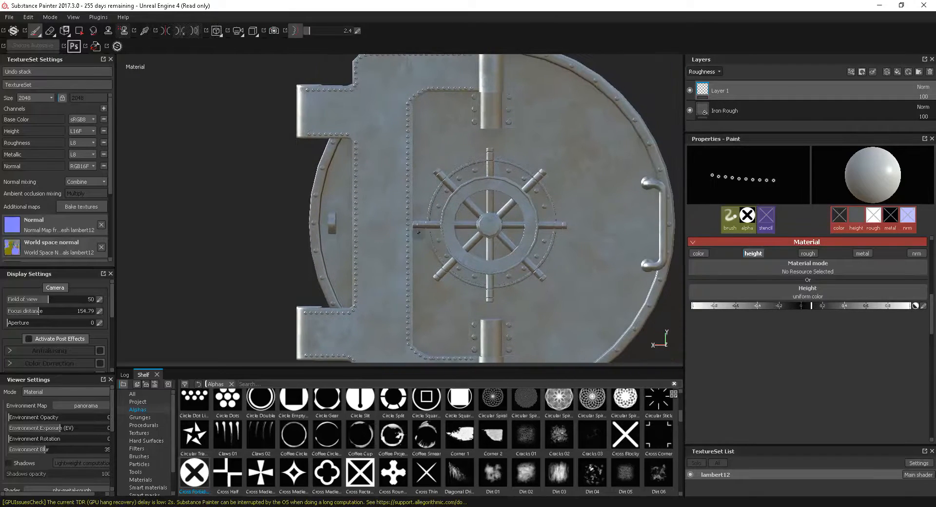
{"action": "mouse_move", "coordinate": [372, 145]}
{"action": "middle_mouse_down", "text": "alt"}
{"action": "mouse_move", "coordinate": [397, 227]}
{"action": "mouse_move", "coordinate": [412, 231]}
{"action": "middle_mouse_up", "text": "alt"}
{"action": "mouse_move", "coordinate": [412, 231]}
{"action": "right_mouse_down", "text": "alt"}
{"action": "mouse_move", "coordinate": [571, 327]}
{"action": "mouse_move", "coordinate": [343, 130]}
{"action": "right_mouse_up", "text": "alt"}
{"action": "middle_click_drag", "start_coordinate": [549, 301], "coordinate": [392, 191], "text": "alt"}
{"action": "right_click_drag", "start_coordinate": [539, 292], "coordinate": [424, 169], "text": "alt"}
{"action": "middle_click_drag", "start_coordinate": [533, 307], "coordinate": [480, 209], "text": "alt"}
{"action": "right_click_drag", "start_coordinate": [505, 300], "coordinate": [441, 230], "text": "alt"}
{"action": "middle_click_drag", "start_coordinate": [548, 284], "coordinate": [505, 232], "text": "alt"}
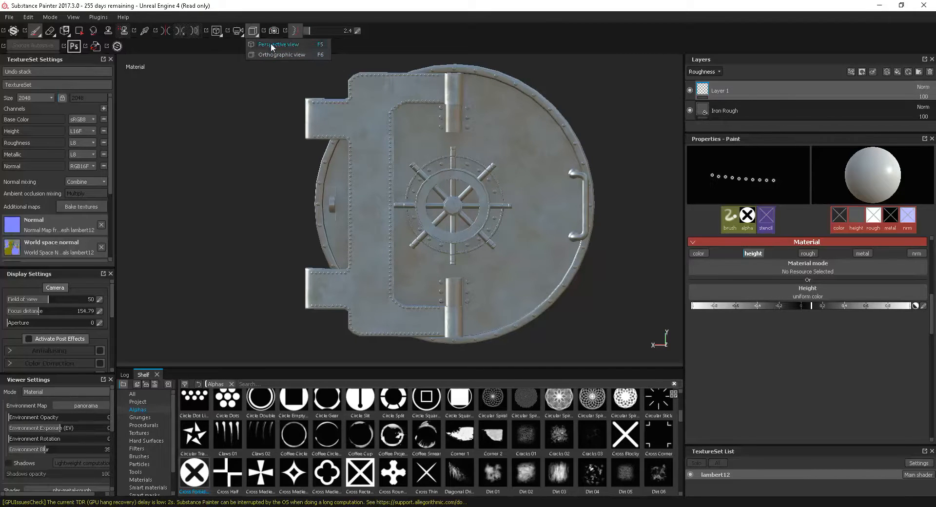
Step: Switch the viewport to perspective view and examine the riveted door from several angles
{"action": "left_click", "coordinate": [253, 31]}
{"action": "left_click_drag", "start_coordinate": [442, 255], "coordinate": [493, 251], "text": "alt"}
{"action": "right_click_drag", "start_coordinate": [312, 180], "coordinate": [419, 234], "text": "alt"}
{"action": "mouse_move", "coordinate": [451, 238]}
{"action": "left_mouse_down", "text": "alt"}
{"action": "mouse_move", "coordinate": [474, 240]}
{"action": "mouse_move", "coordinate": [415, 239]}
{"action": "mouse_move", "coordinate": [470, 240]}
{"action": "left_mouse_up", "text": "alt"}
{"action": "right_click_drag", "start_coordinate": [471, 240], "coordinate": [436, 203], "text": "alt"}
{"action": "mouse_move", "coordinate": [435, 203]}
{"action": "middle_mouse_down", "text": "alt"}
{"action": "mouse_move", "coordinate": [478, 242]}
{"action": "mouse_move", "coordinate": [443, 221]}
{"action": "middle_mouse_up", "text": "alt"}
{"action": "right_click_drag", "start_coordinate": [443, 222], "coordinate": [423, 204], "text": "alt"}
{"action": "mouse_move", "coordinate": [423, 204]}
{"action": "left_mouse_down", "text": "alt"}
{"action": "mouse_move", "coordinate": [471, 206]}
{"action": "mouse_move", "coordinate": [425, 207]}
{"action": "left_mouse_up", "text": "alt"}
{"action": "middle_click_drag", "start_coordinate": [485, 296], "coordinate": [433, 232], "text": "alt"}
{"action": "mouse_move", "coordinate": [433, 232]}
{"action": "left_mouse_down", "text": "alt"}
{"action": "mouse_move", "coordinate": [480, 234]}
{"action": "mouse_move", "coordinate": [407, 235]}
{"action": "mouse_move", "coordinate": [509, 244]}
{"action": "mouse_move", "coordinate": [536, 238]}
{"action": "left_mouse_up", "text": "alt"}
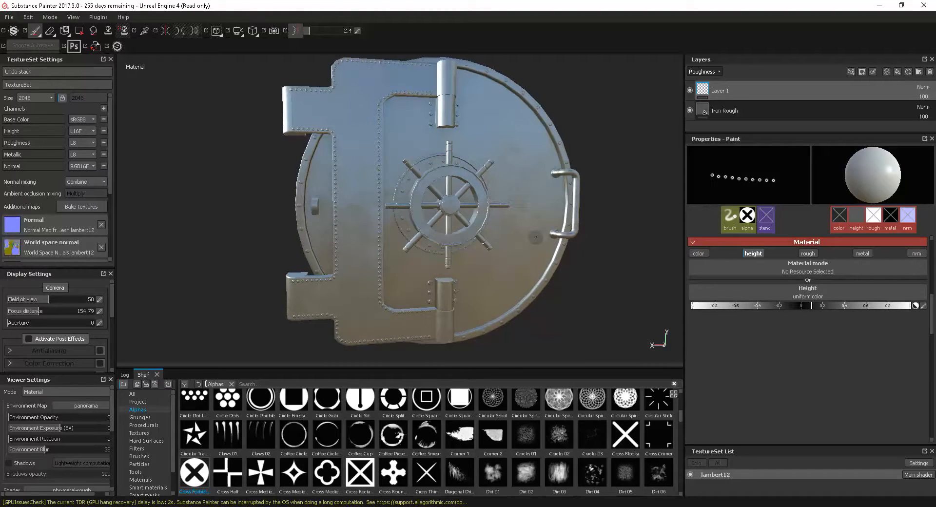